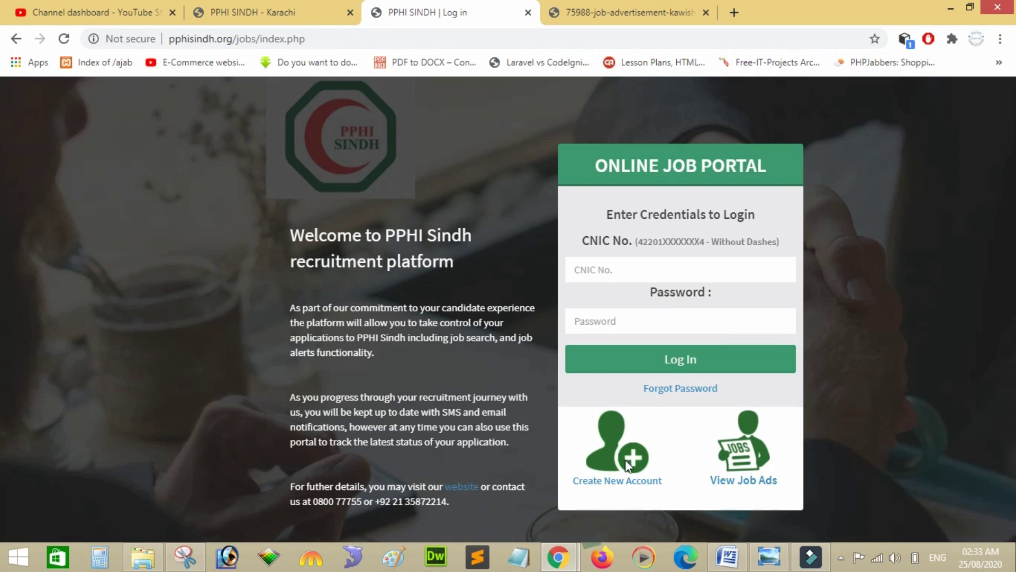
Leave the login fields and open the new account registration form.
left_click(604, 271)
left_click(601, 322)
left_click(630, 488)
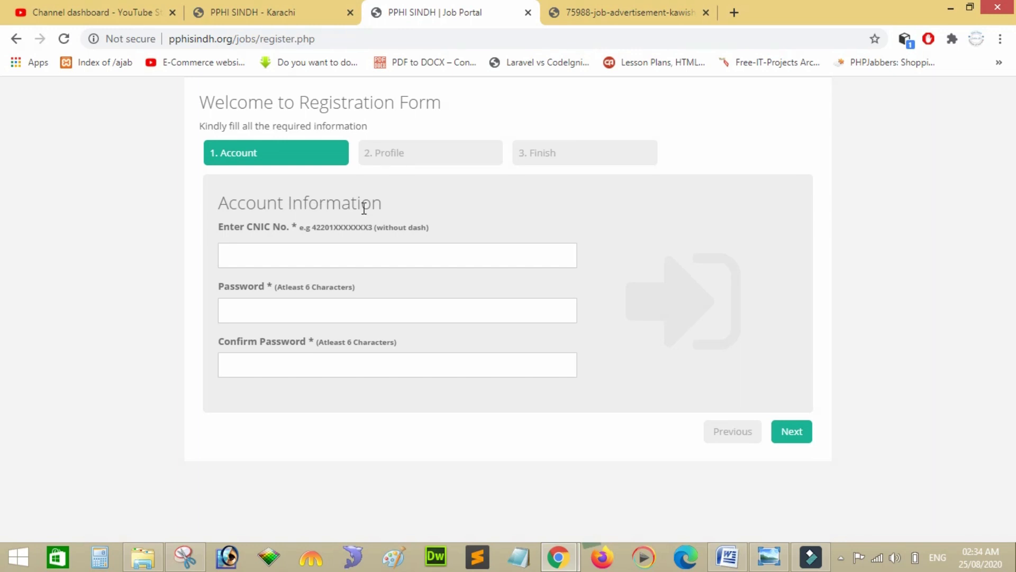
Enter the CNIC number, a password and its confirmation, then advance to Profile Information.
left_click(267, 248)
left_click(286, 304)
left_click(286, 306)
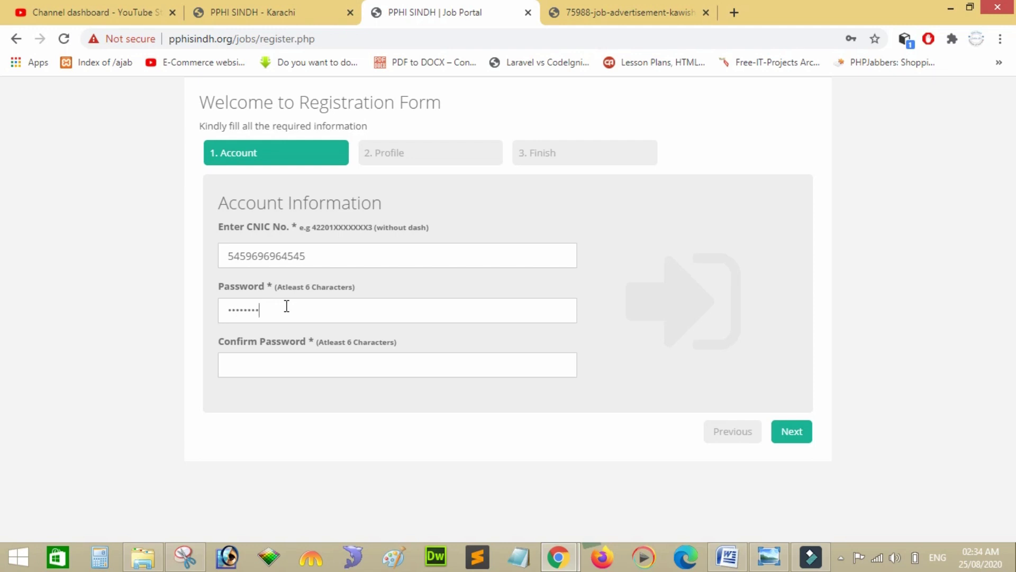
left_click(300, 365)
type("123")
key("BackSpace")
key("BackSpace")
key("BackSpace")
type("123456789")
left_click(299, 368)
left_click(791, 435)
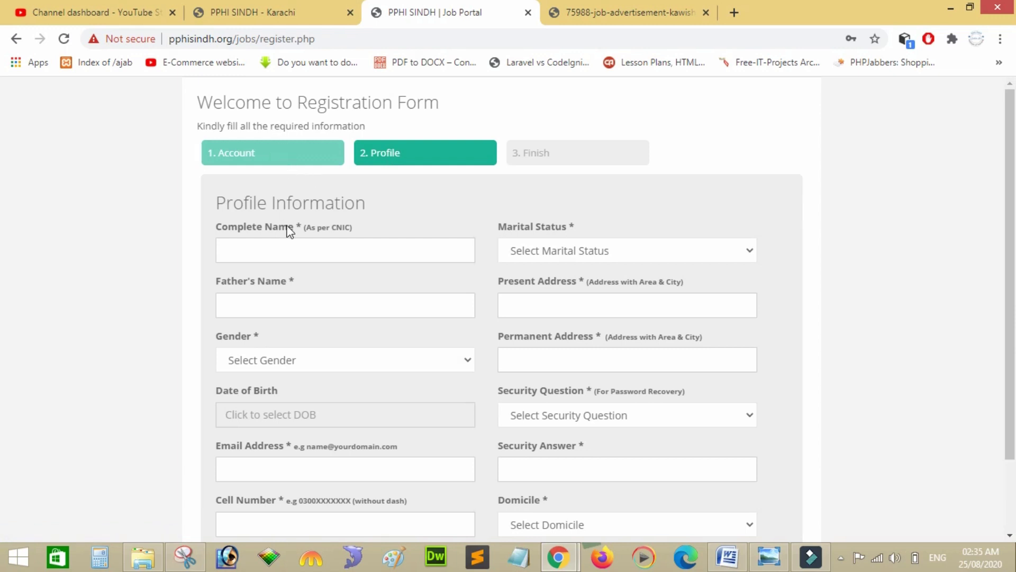
Enter the applicant's complete name and father's name, and set gender to Male.
left_click(288, 249)
type("abc")
left_click(265, 300)
type("xyz")
double_click(264, 302)
left_click(138, 315)
left_click(273, 365)
key("Down")
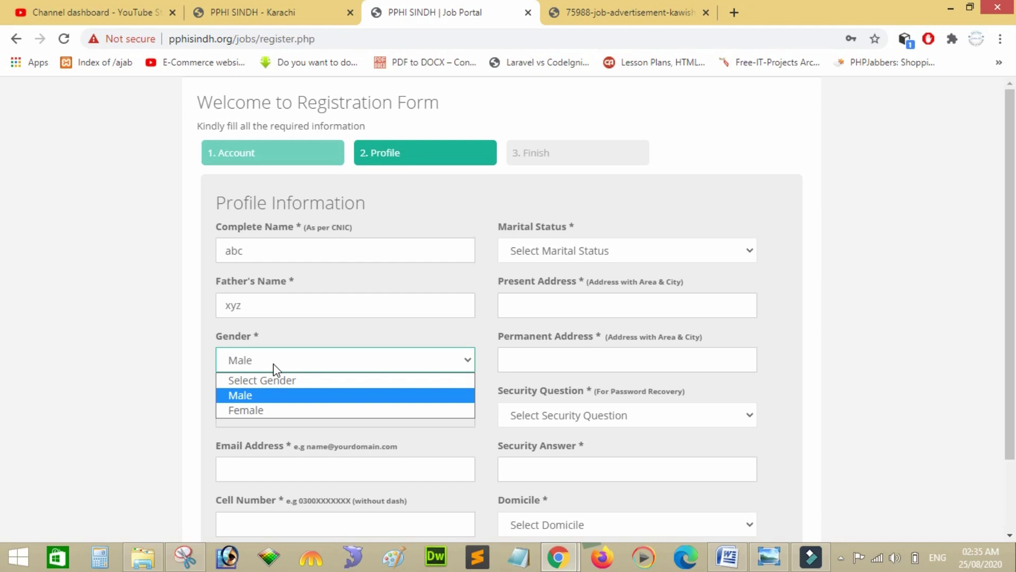
key("Return")
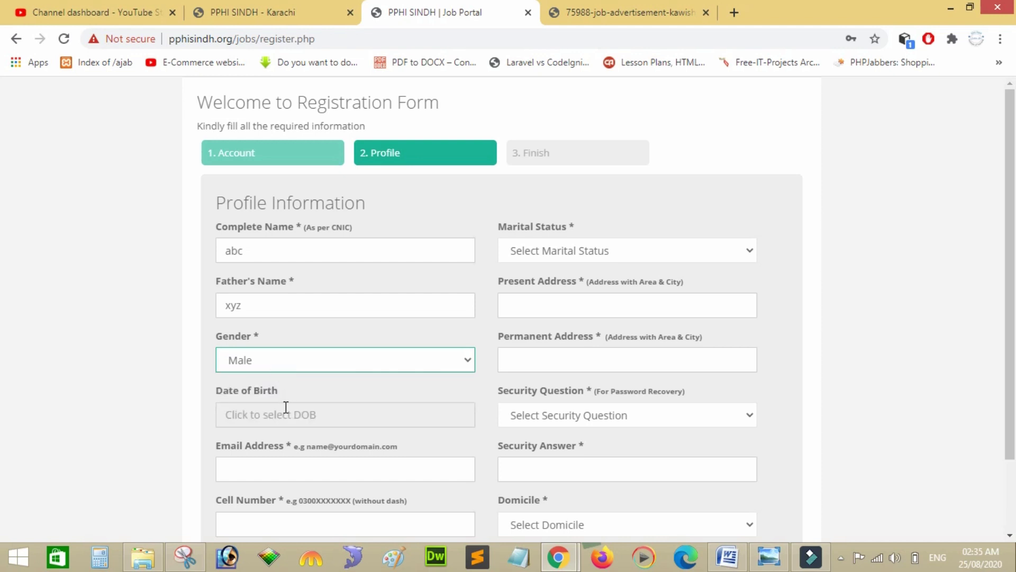
Set the date of birth to 3 October 2001 and fill in the e-mail address.
left_click(288, 413)
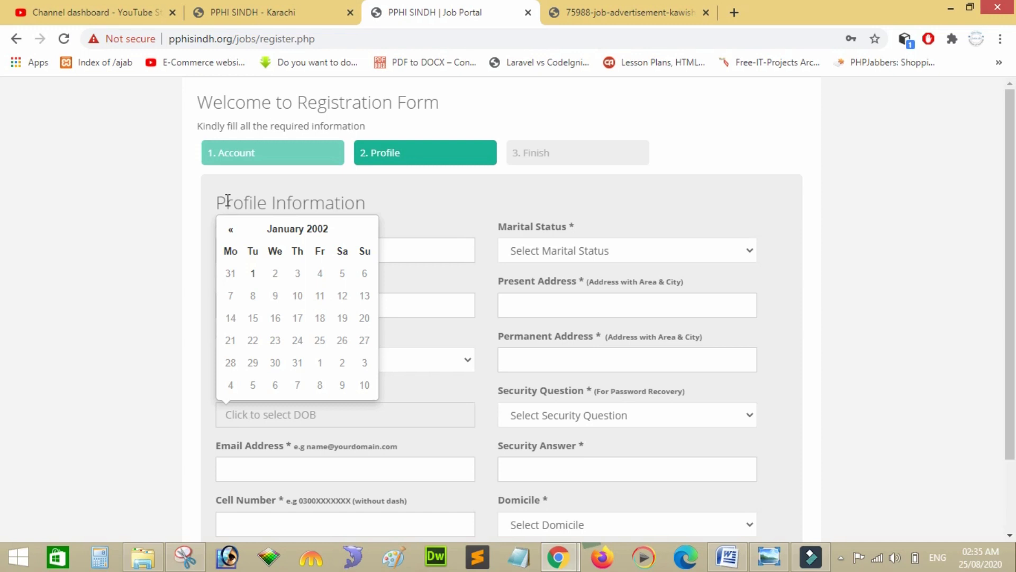
left_click(231, 229)
double_click(231, 229)
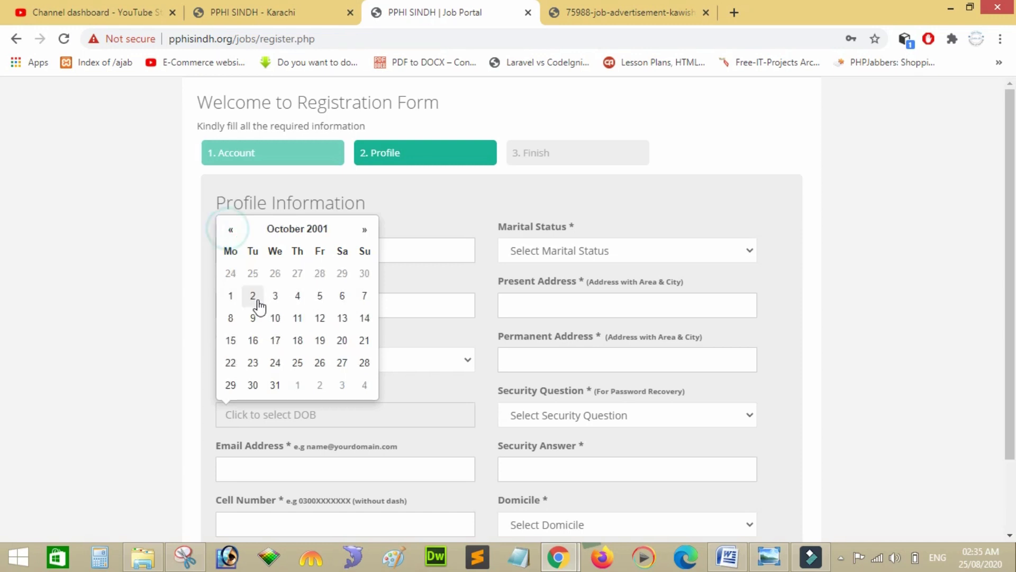
left_click(273, 296)
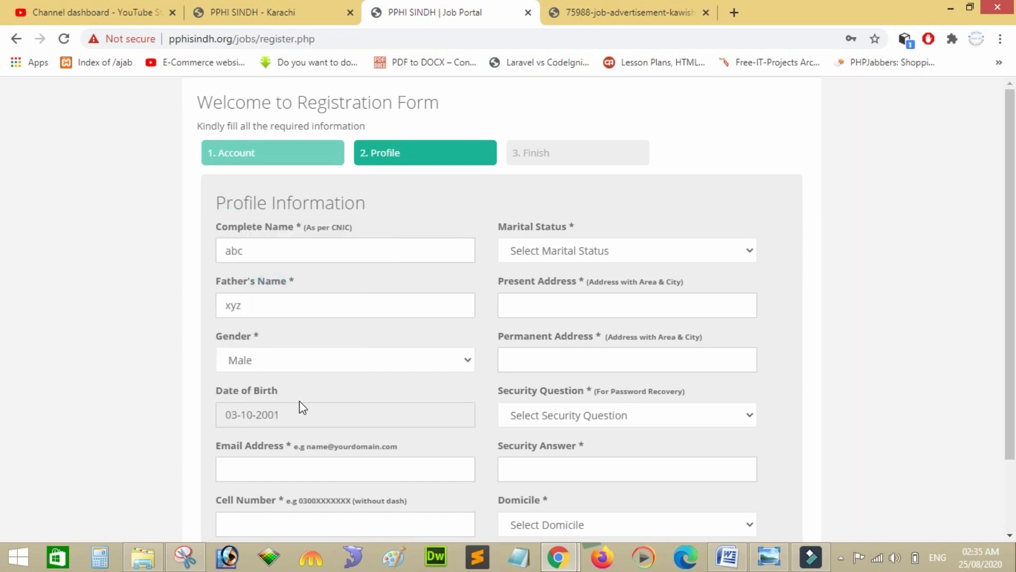
left_click(253, 414)
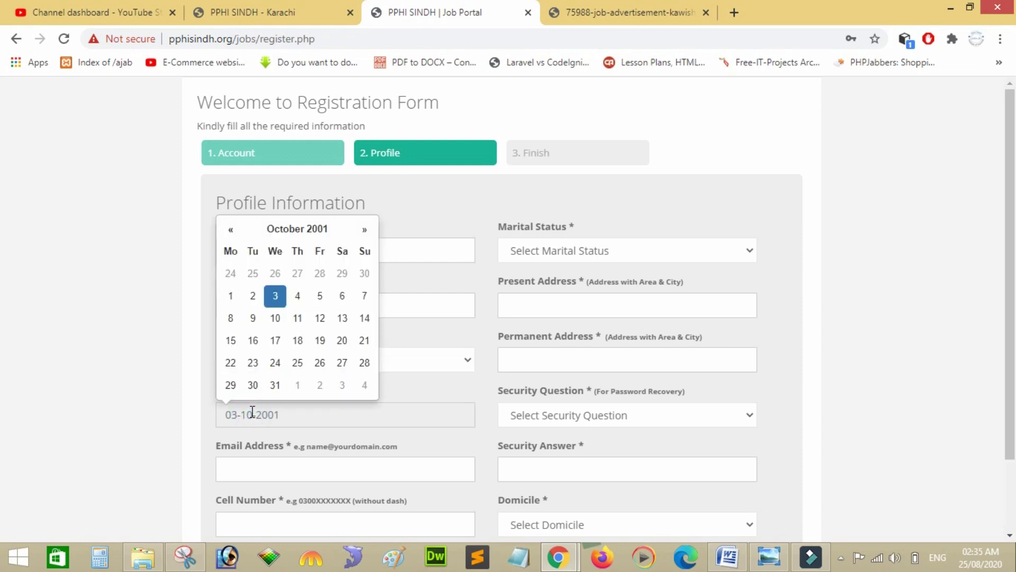
left_click(178, 387)
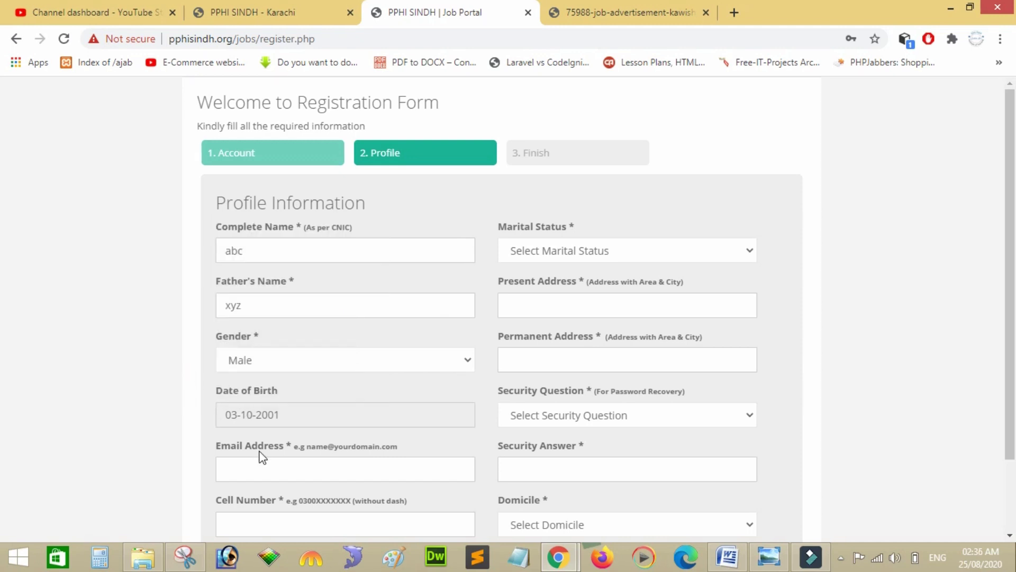
left_click(278, 473)
Enter the cell number and set marital status to Single.
scroll(3, 370, "down", 1)
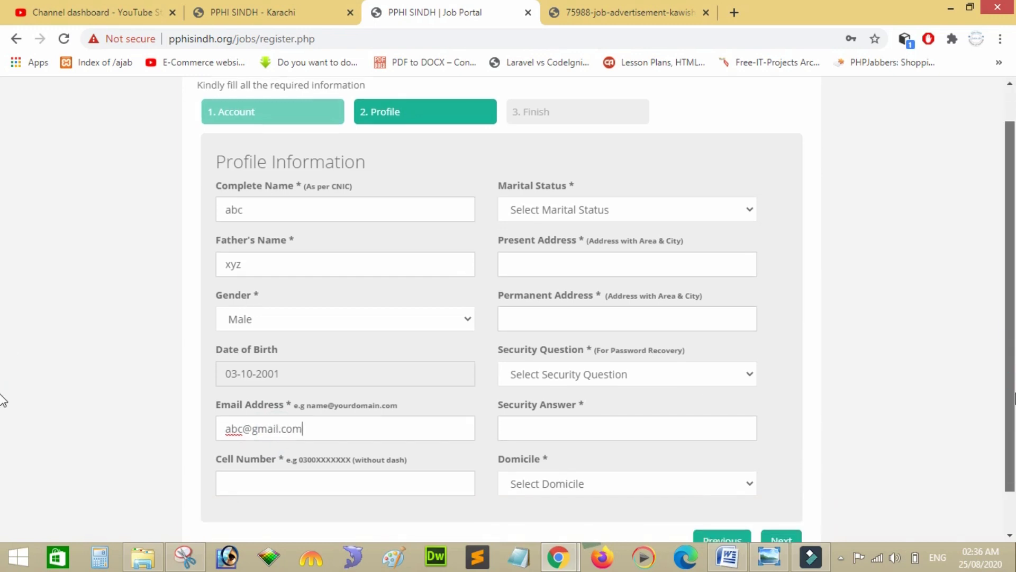
left_click(285, 476)
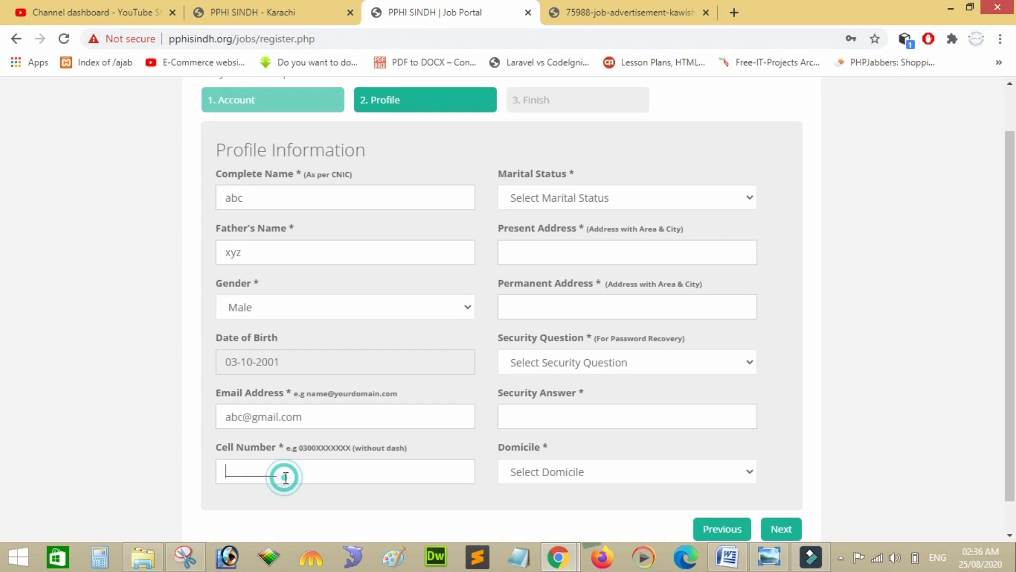
left_click(543, 204)
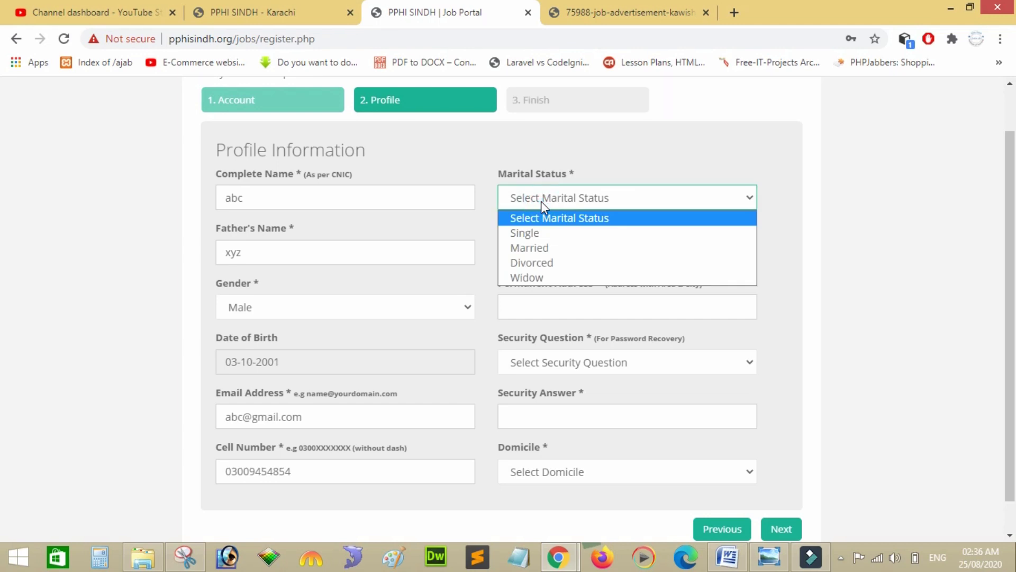
key("Down")
key("Down")
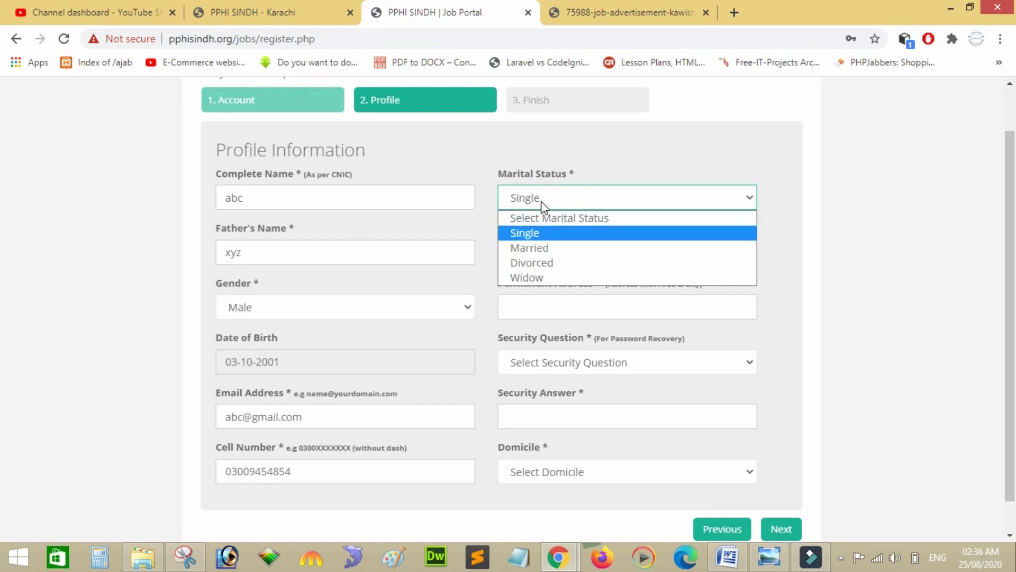
key("Down")
key("Down")
key("Up")
key("Up")
key("Up")
key("Return")
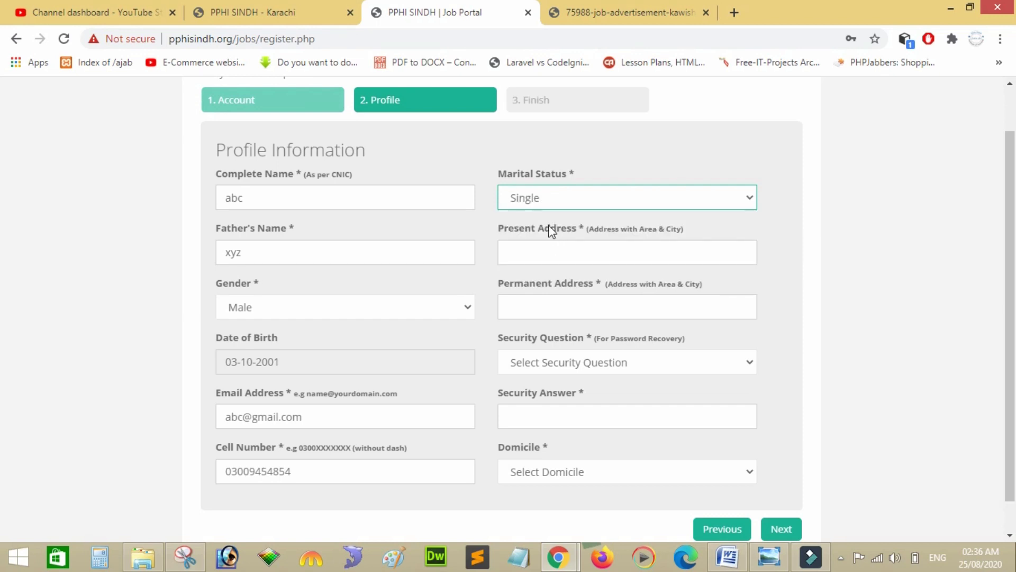
left_click(535, 204)
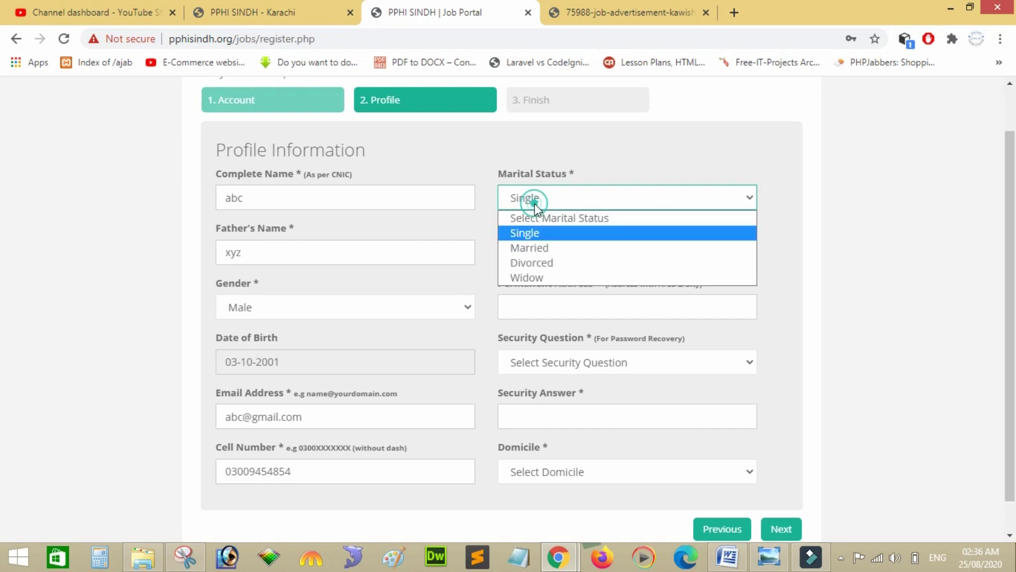
left_click(532, 232)
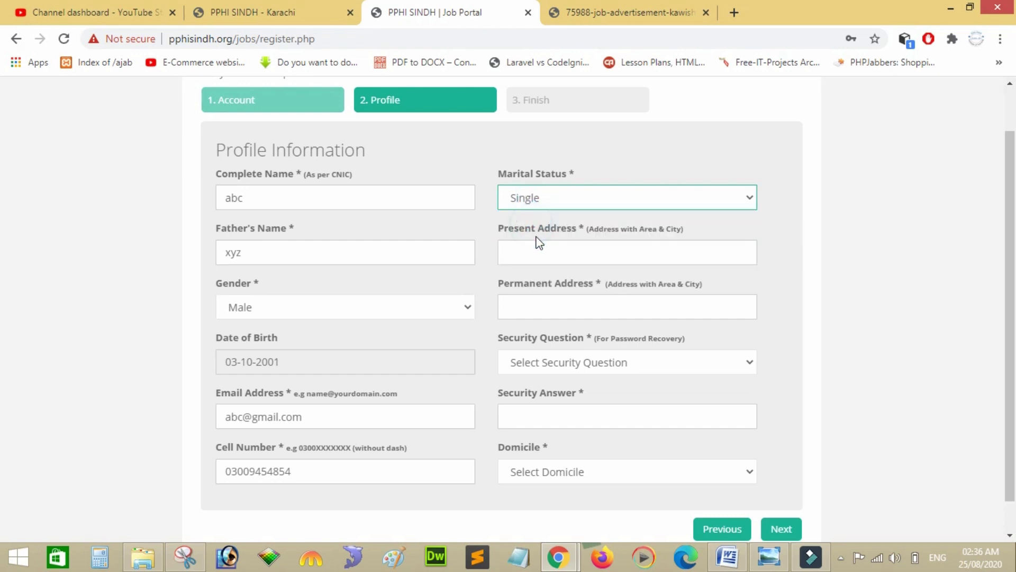
Fill in the present and permanent addresses.
left_click(544, 251)
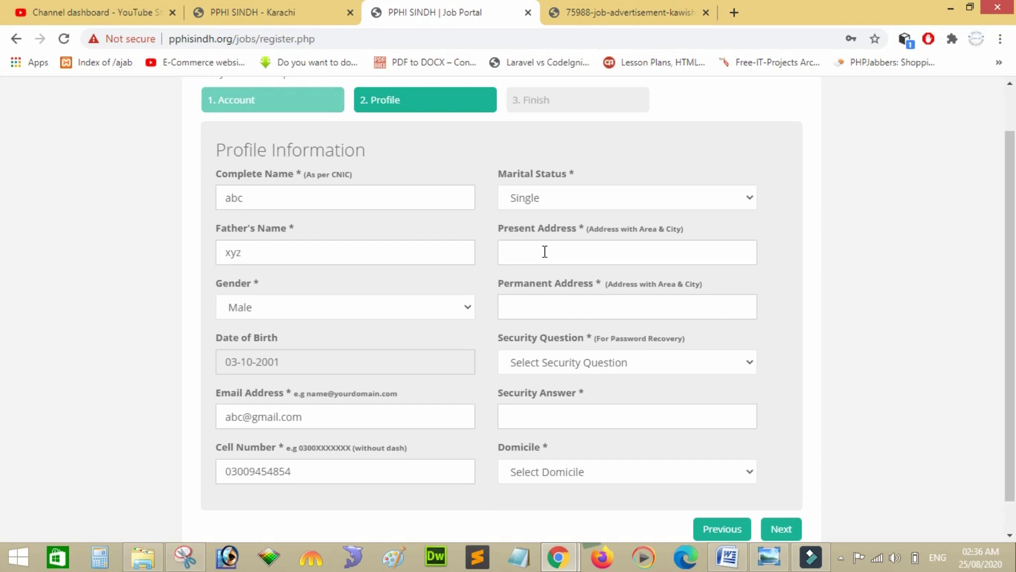
type("jjffjifjeifj")
left_click(563, 309)
type("eoejffeofefjeofj")
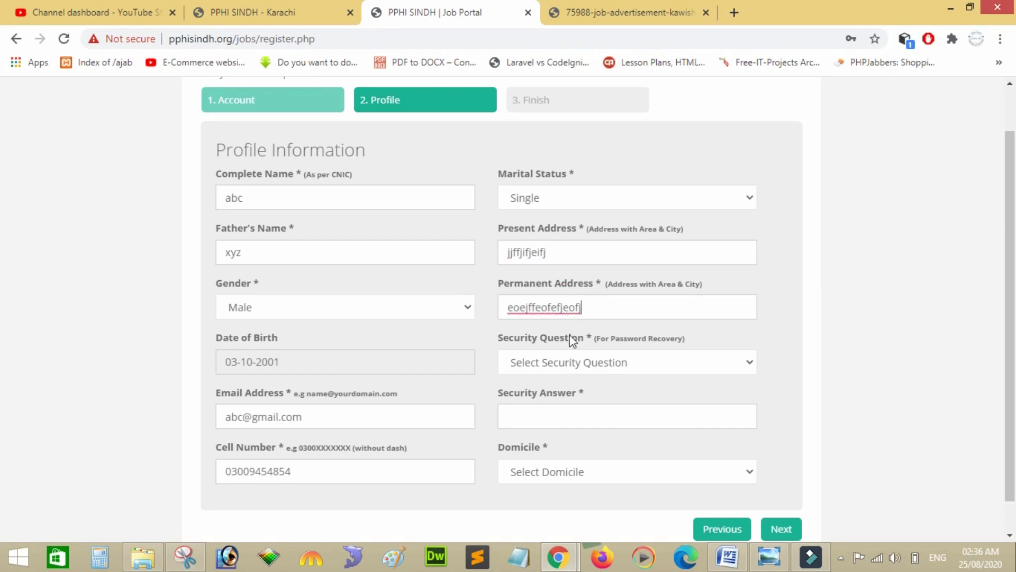
Choose the hint word security question and type its answer.
left_click(581, 363)
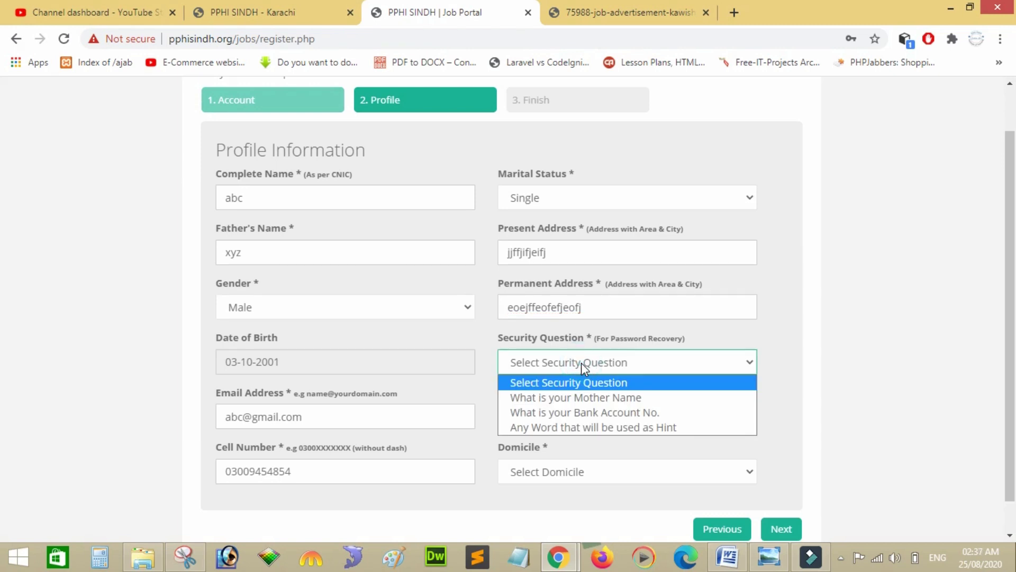
key("Down")
key("Down")
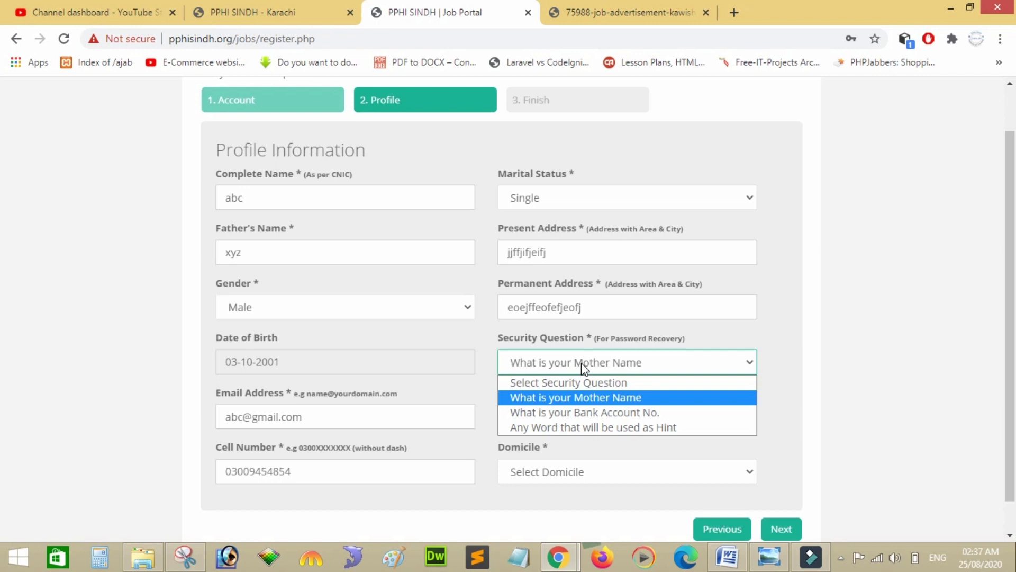
key("Up")
key("Down")
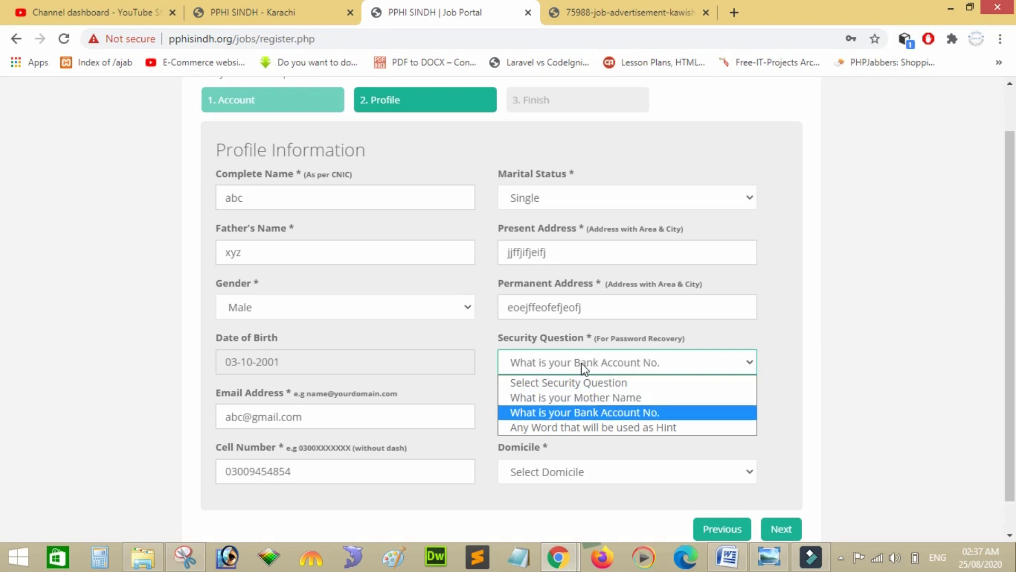
key("Up")
key("Down")
key("Down")
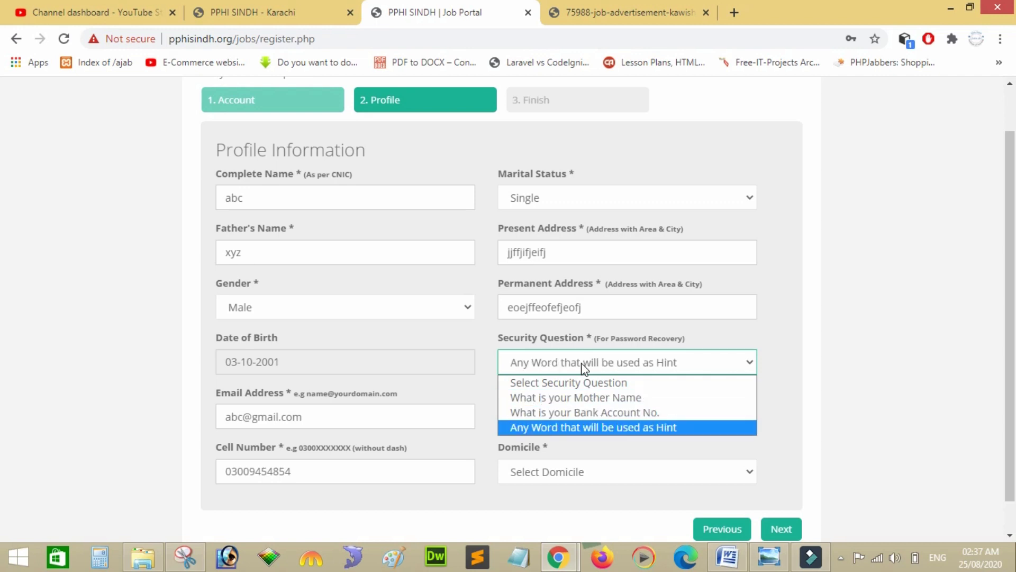
key("Return")
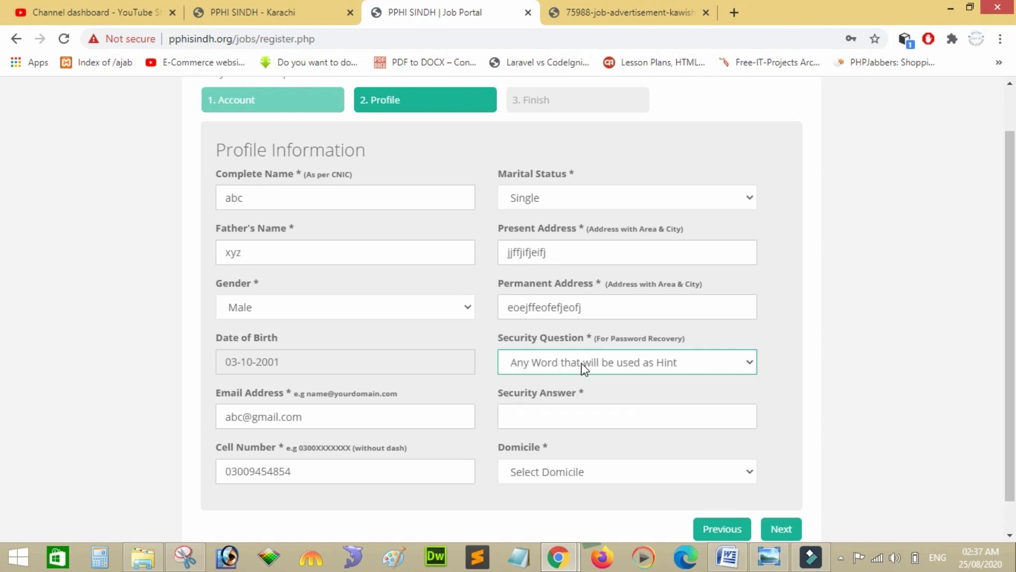
left_click(584, 408)
type("feee")
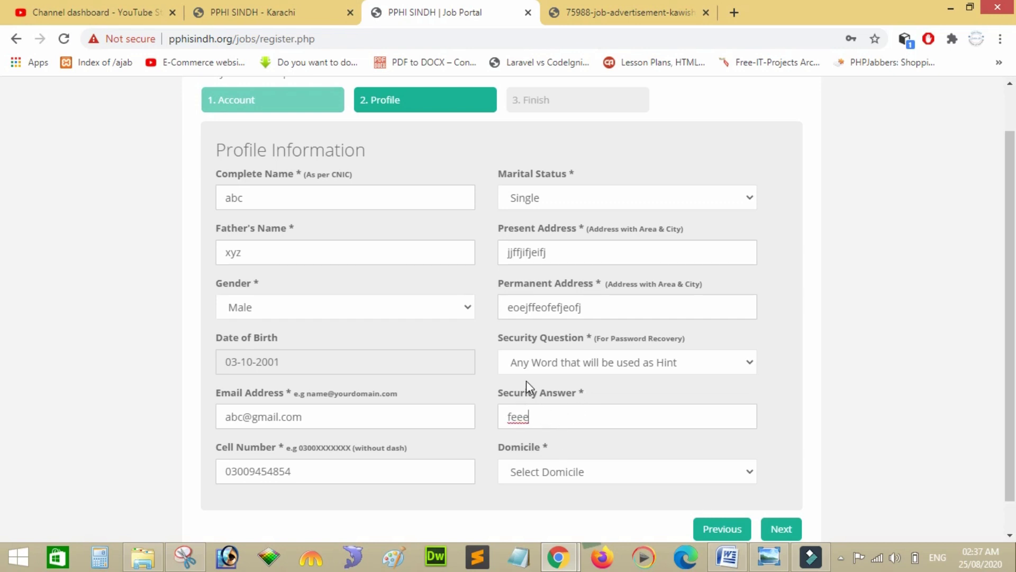
Select Karachi as the domicile district.
left_click(544, 481)
key("Down")
key("Down")
key("Down")
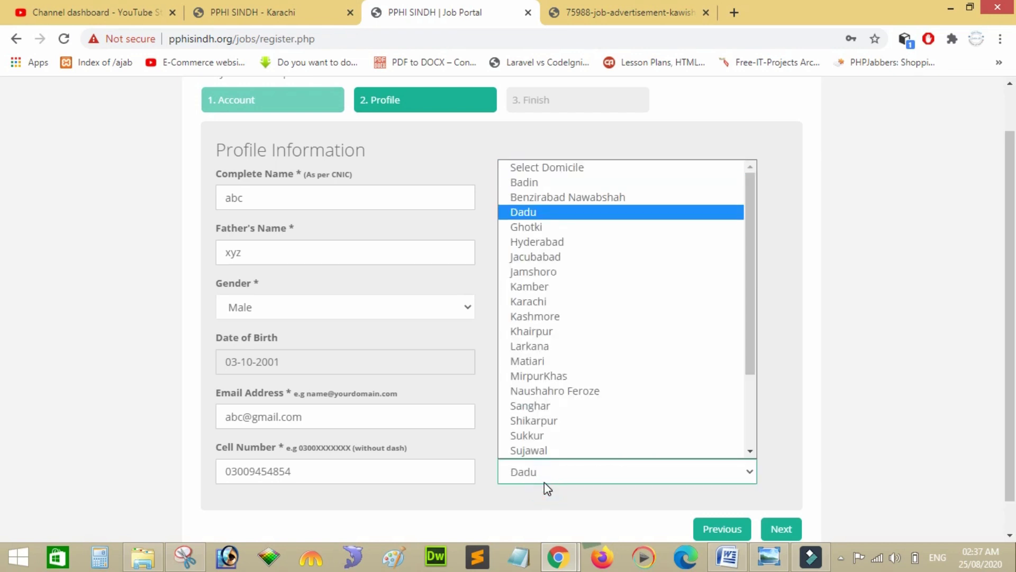
key("Down")
key("Down")
key("Down")
key("Down")
key("Down")
key("Return")
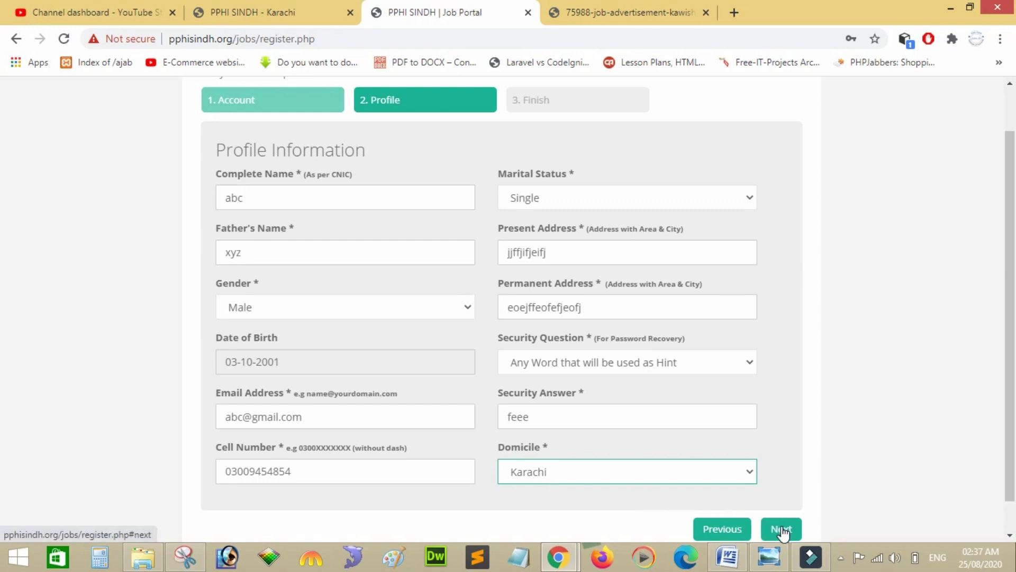
left_click_drag(1012, 430, 1012, 461)
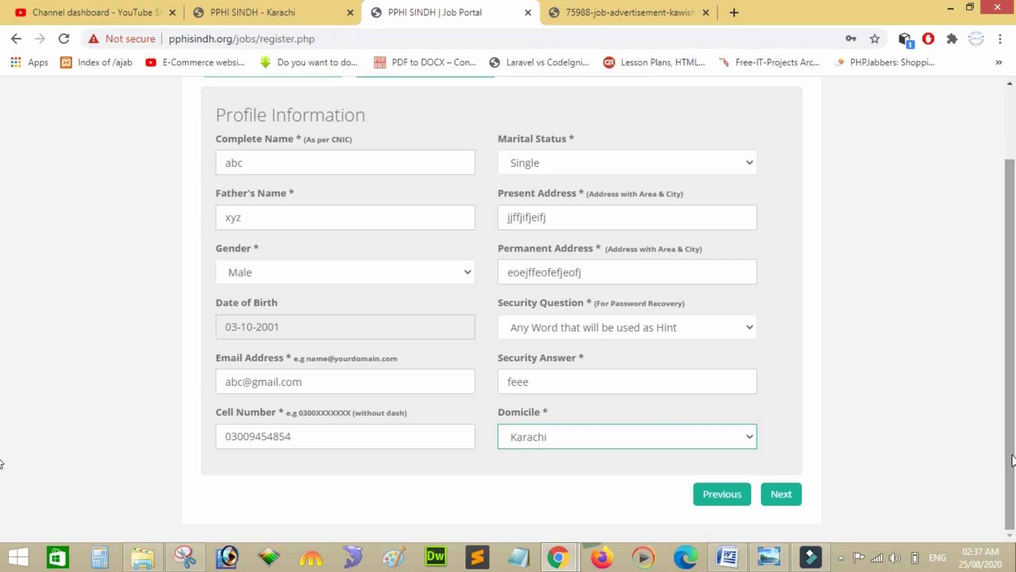
Finish the registration and acknowledge the 'Registration Completed Successfully' alert.
left_click(781, 495)
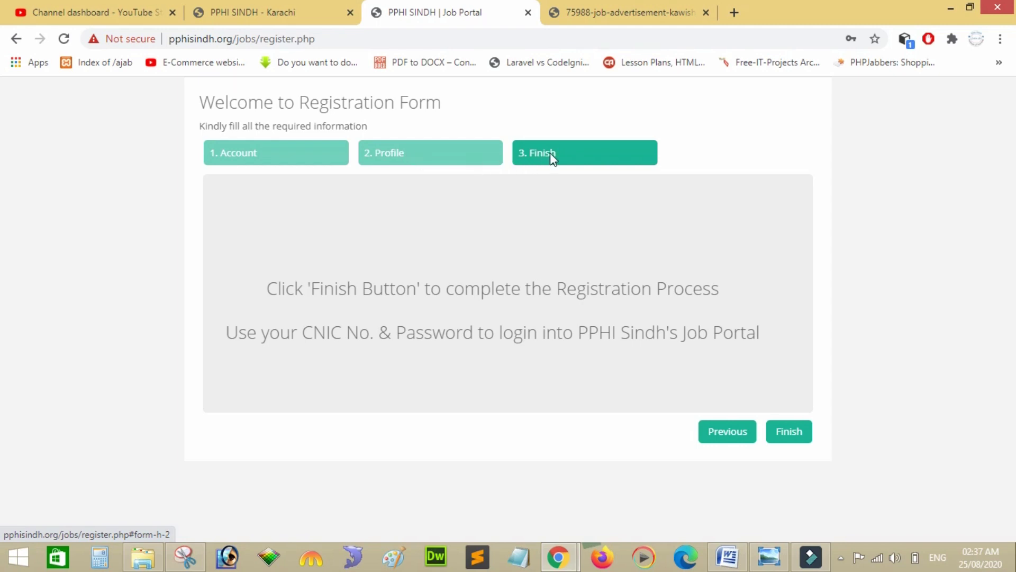
left_click(792, 433)
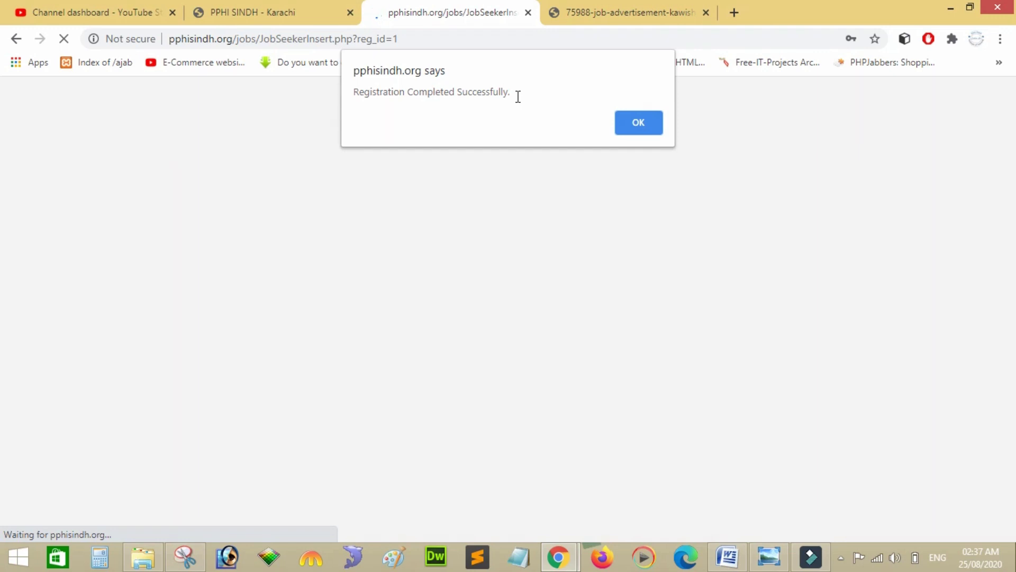
left_click(629, 123)
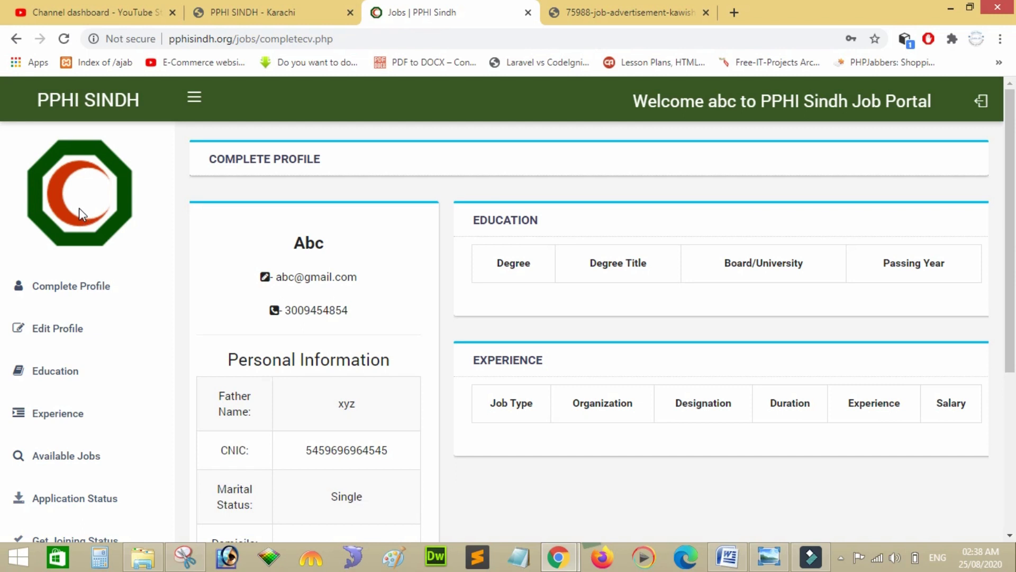
Go from the profile summary through Edit Profile to the Educational Details page.
left_click(91, 289)
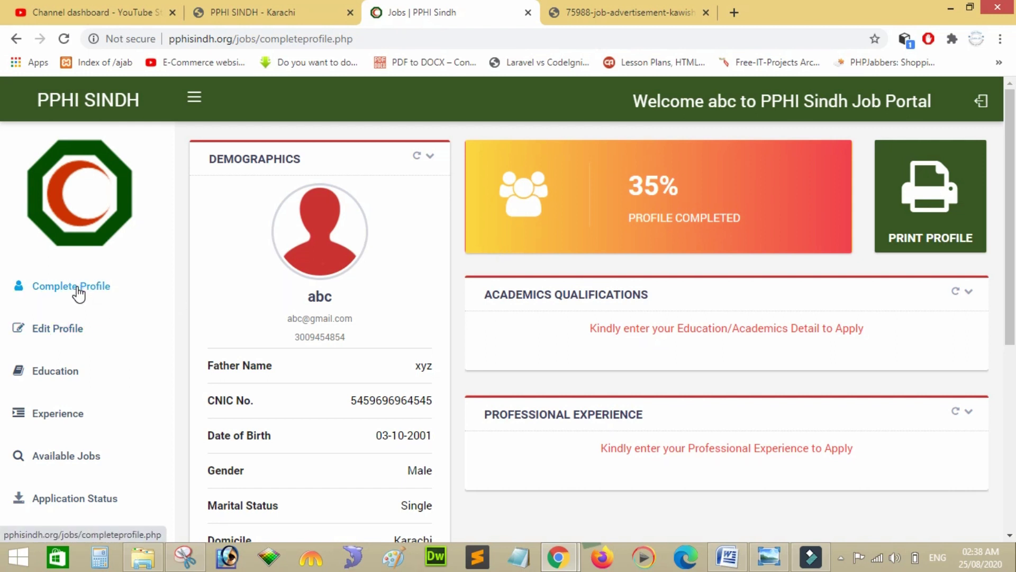
left_click(76, 328)
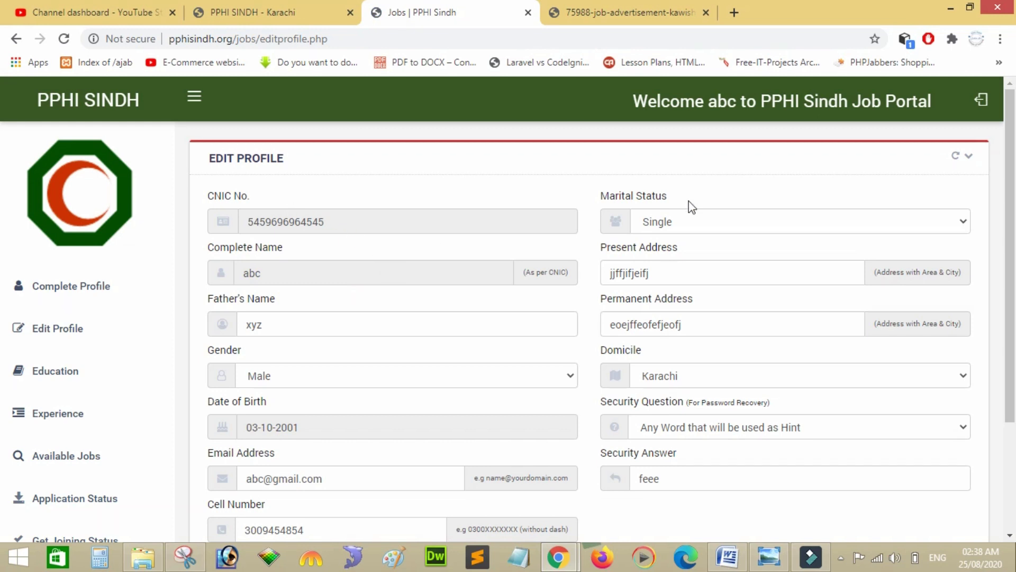
left_click_drag(1013, 210, 1013, 245)
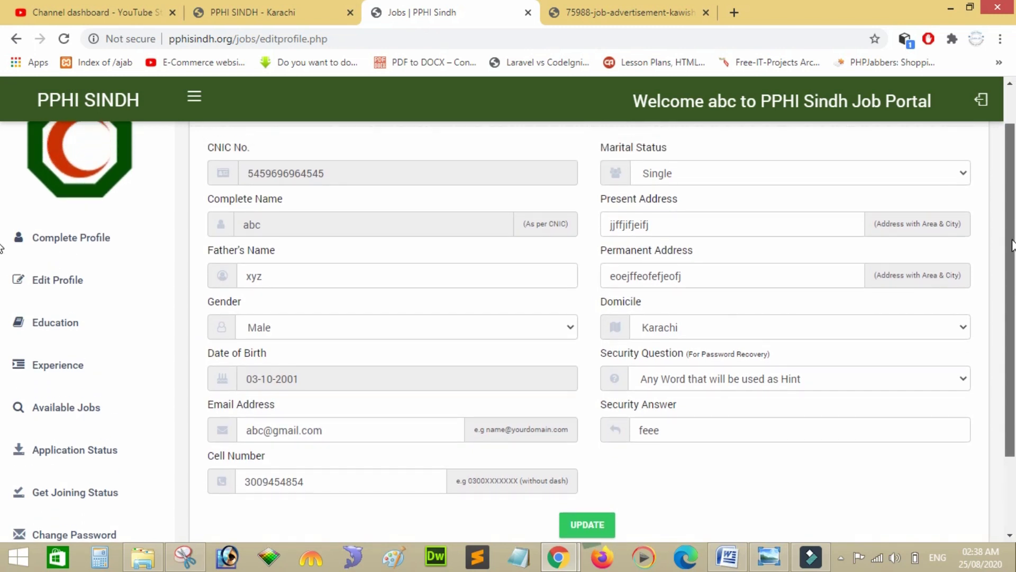
left_click_drag(1013, 245, 1014, 291)
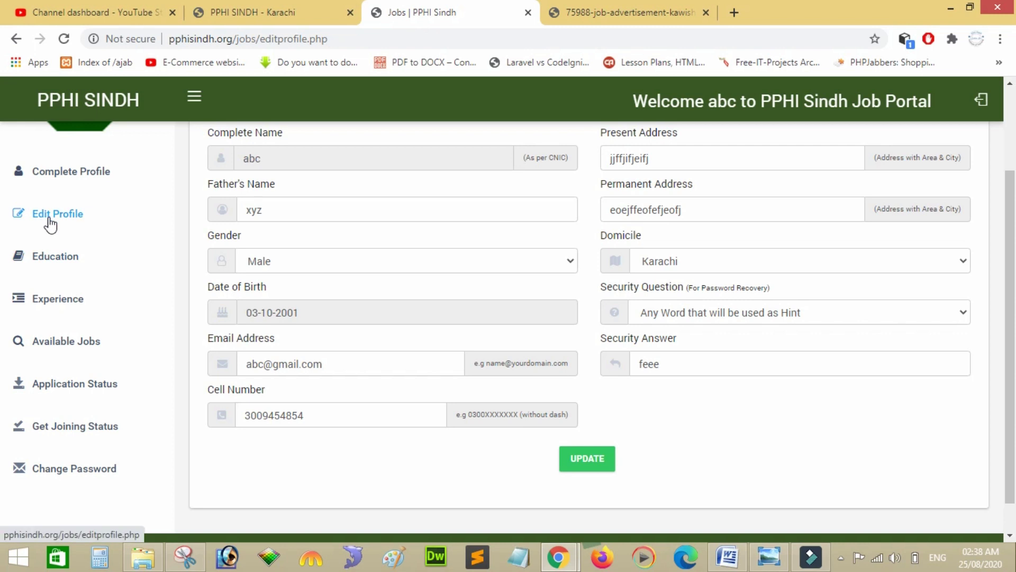
left_click(76, 258)
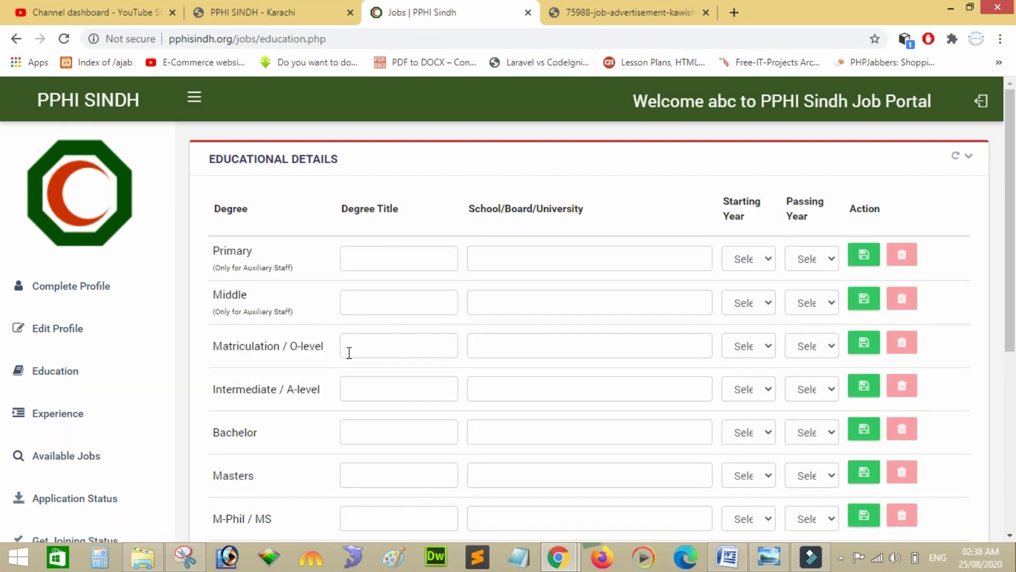
Enter SSC as the Matriculation degree title and BISE Hyderabad as its board, in capitals.
left_click(376, 348)
type("ssc")
left_click(510, 354)
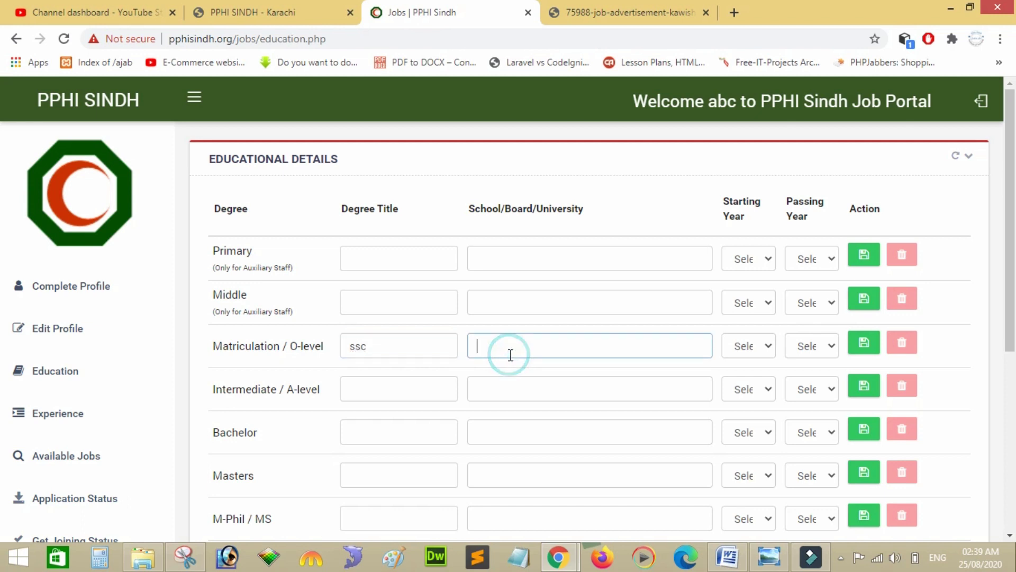
type("bise hyderabad")
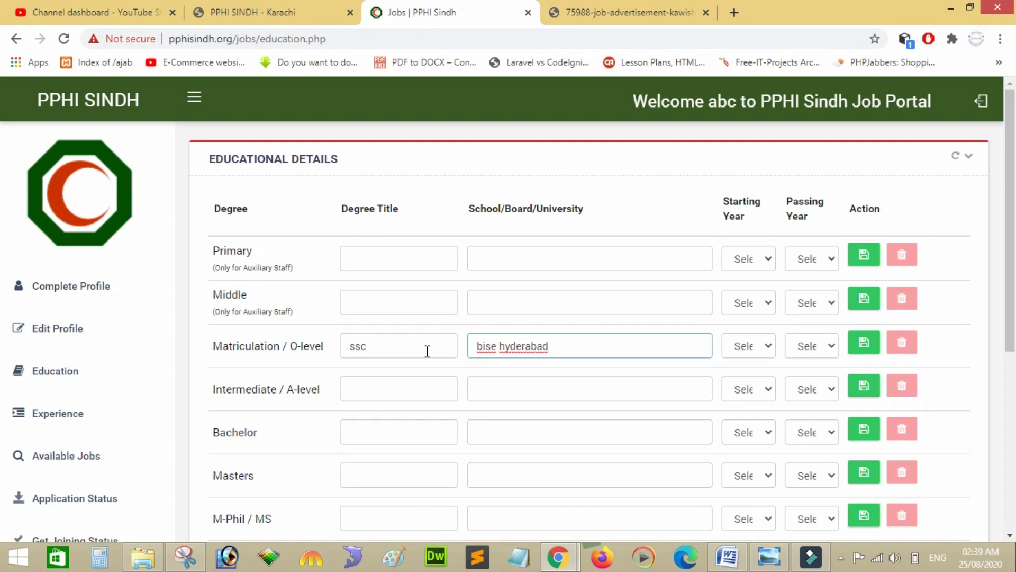
left_click(406, 346)
left_click_drag(383, 346, 340, 347)
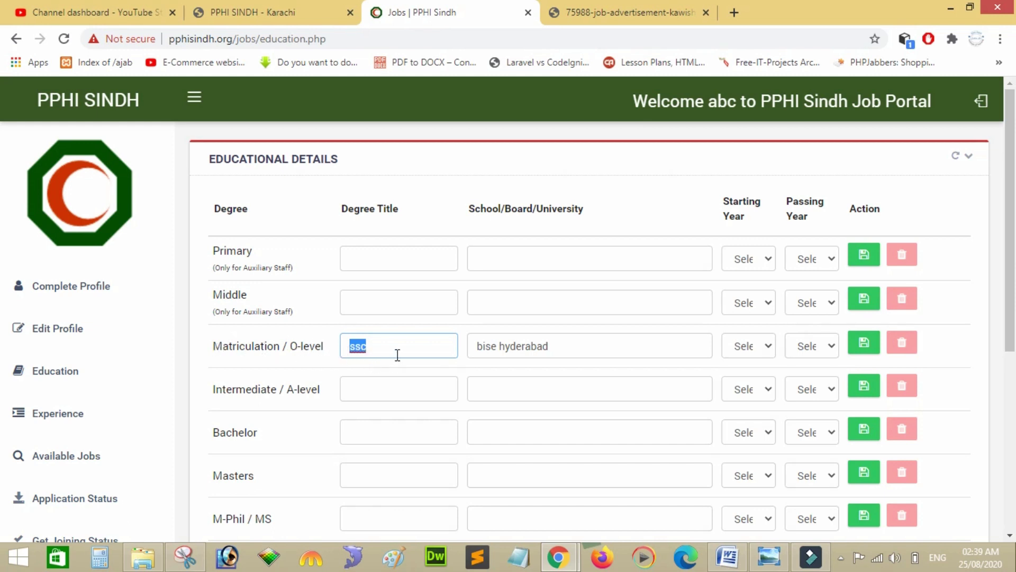
type("SSC")
left_click(571, 345)
triple_click(571, 345)
type("BI")
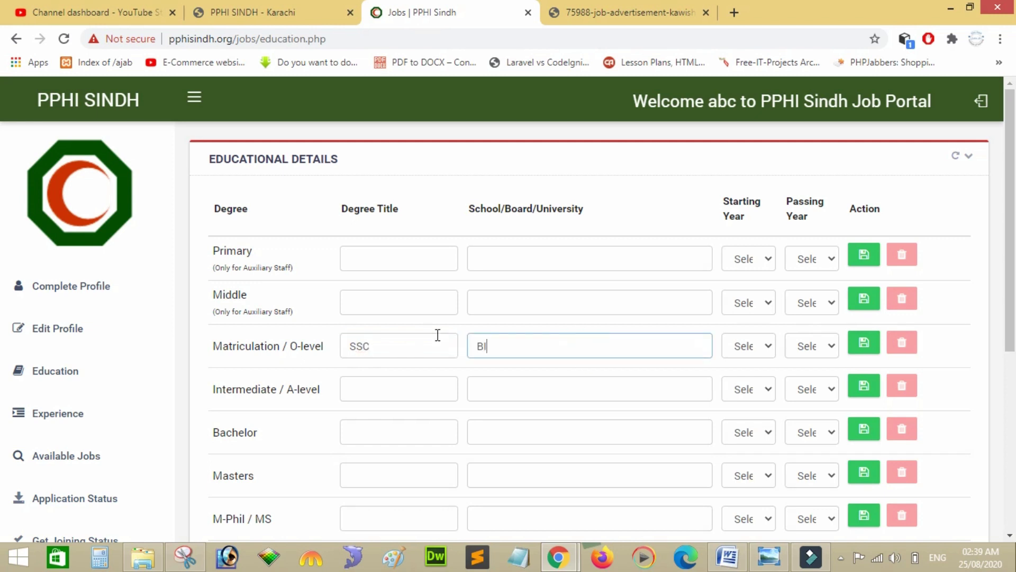
type("SE Hyderabad")
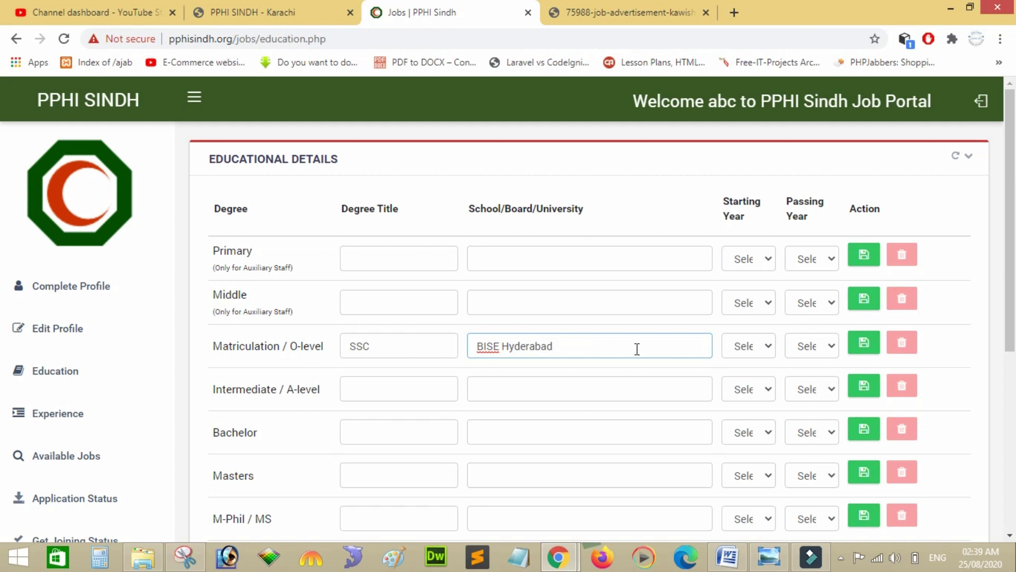
Set Matriculation years to 2015–2017, save the row and acknowledge the confirmation.
left_click(749, 352)
key("Down")
key("Down")
key("Down")
key("Down")
key("Down")
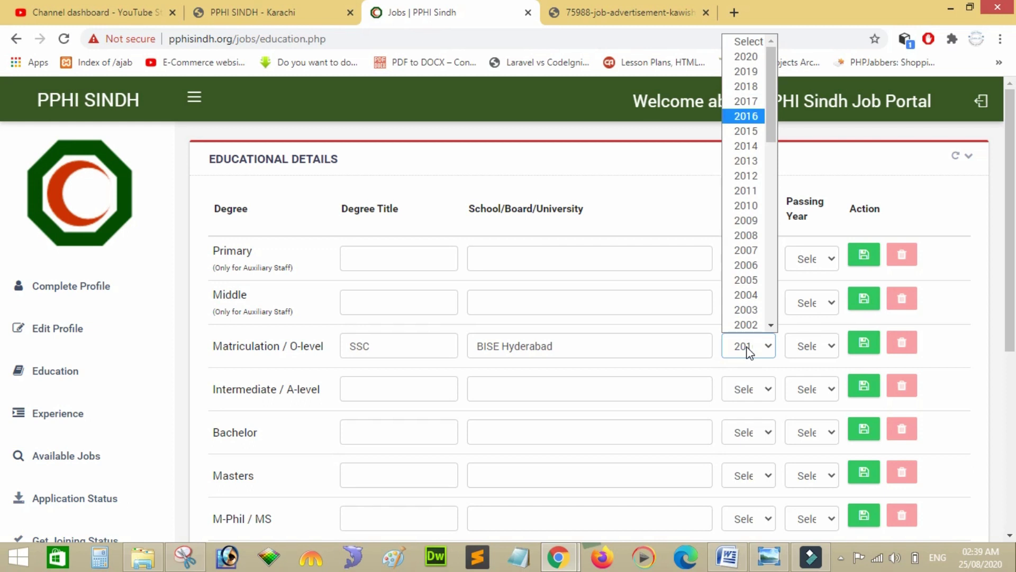
key("Down")
key("Return")
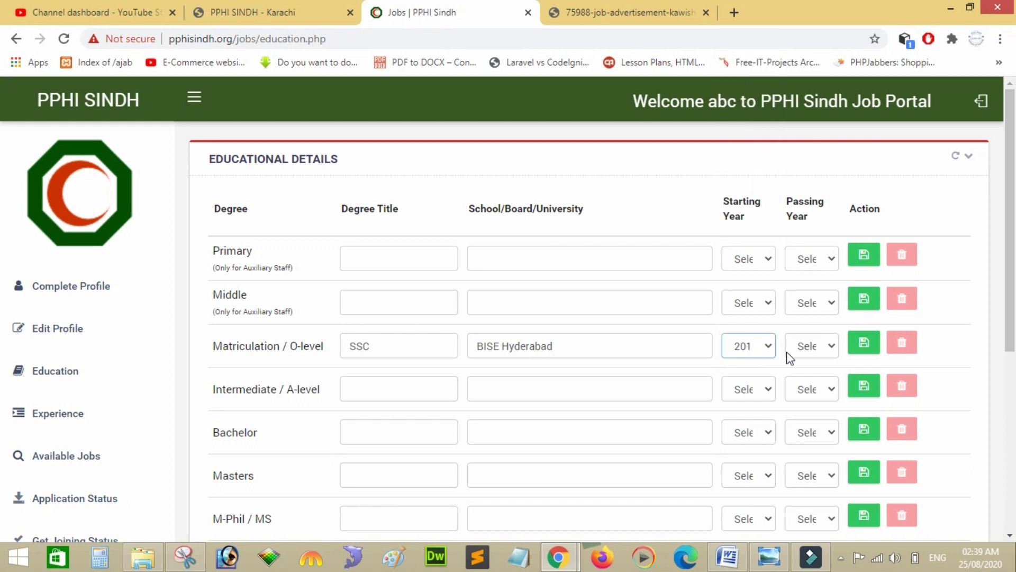
left_click(807, 349)
key("Down")
key("Down")
key("Down")
key("Down")
key("Down")
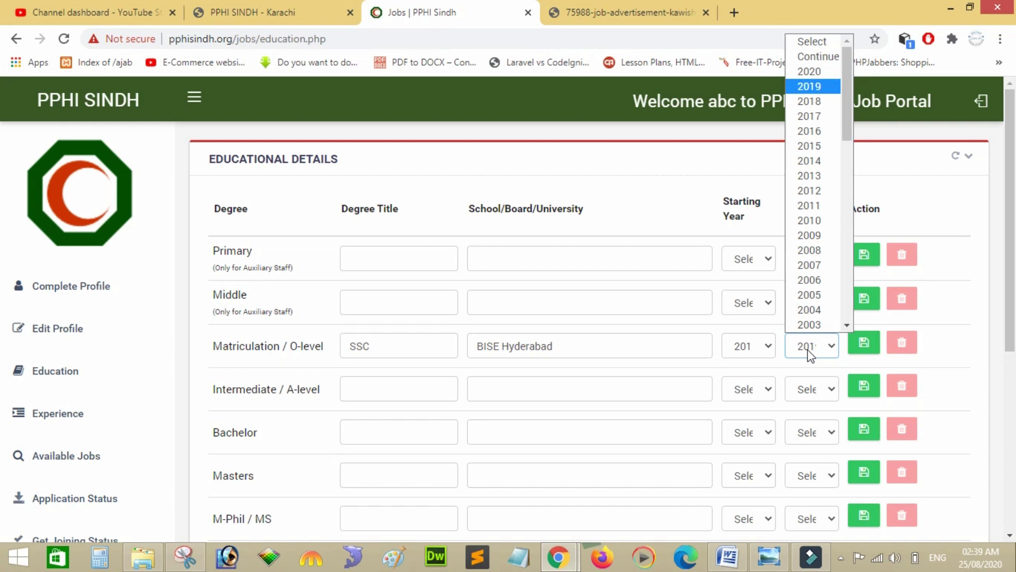
key("Return")
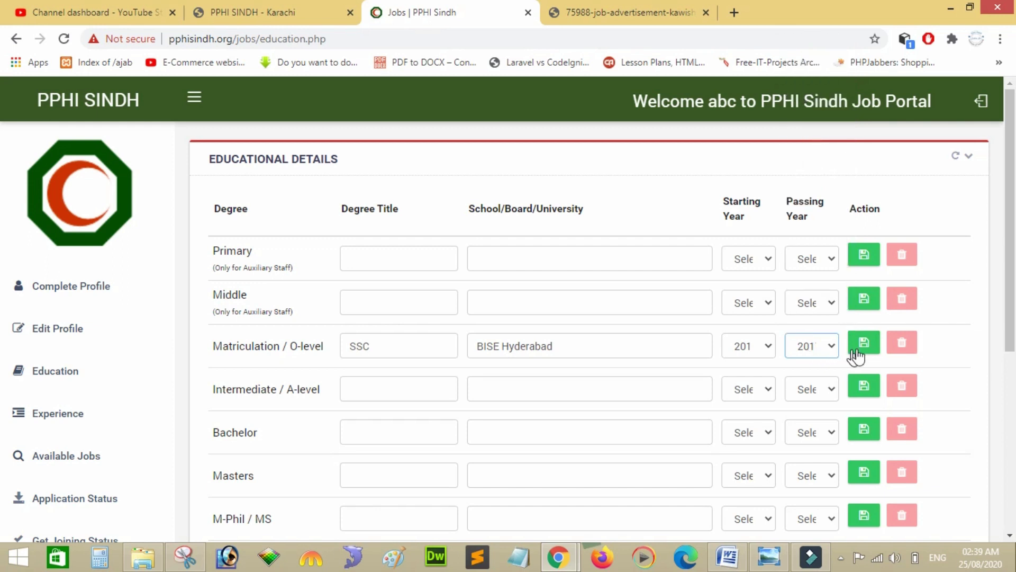
left_click(865, 345)
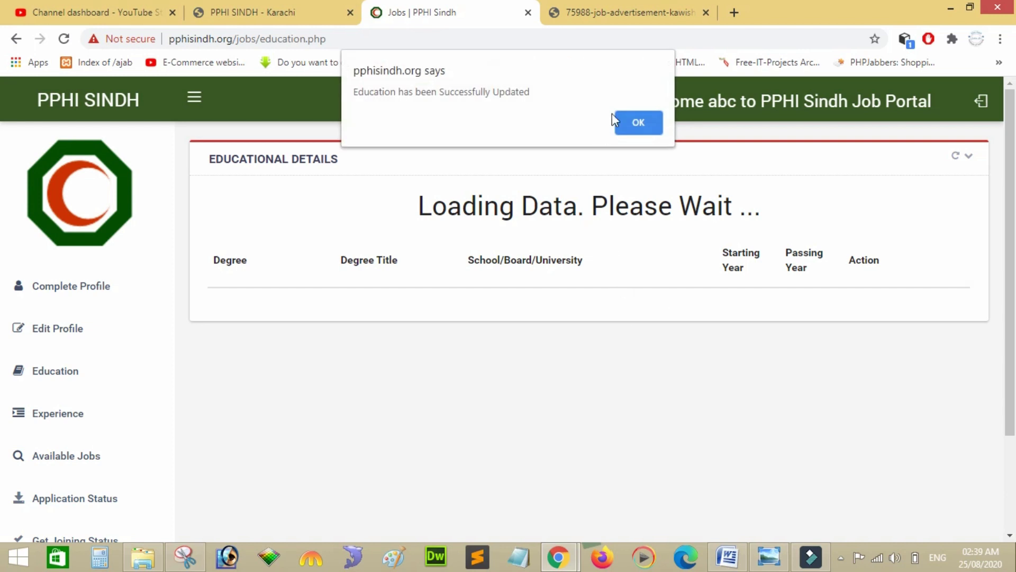
left_click(630, 122)
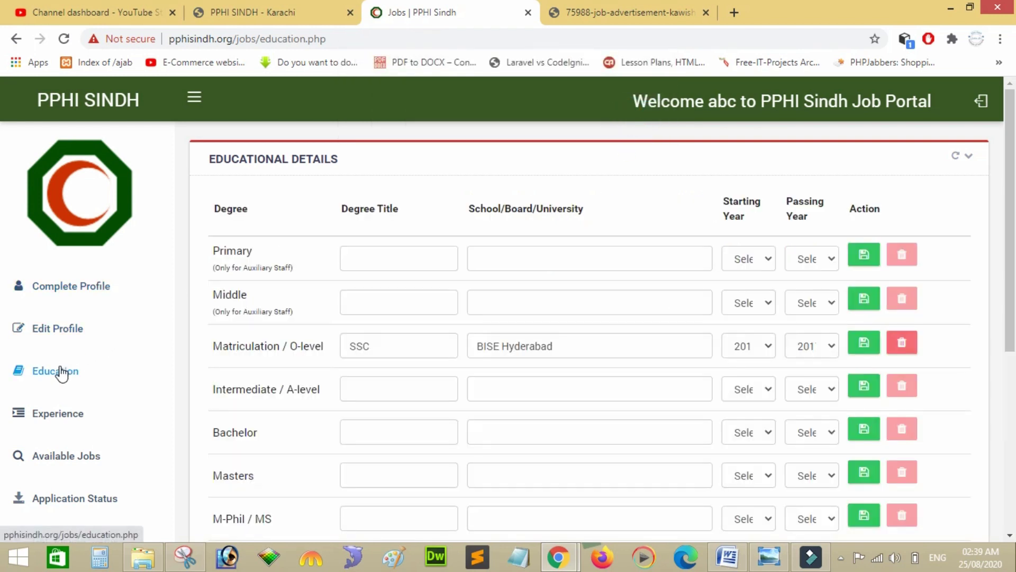
Fill the Intermediate row with HSSC, BISE Hyderabad, years 2017–2019, and save it.
left_click(361, 386)
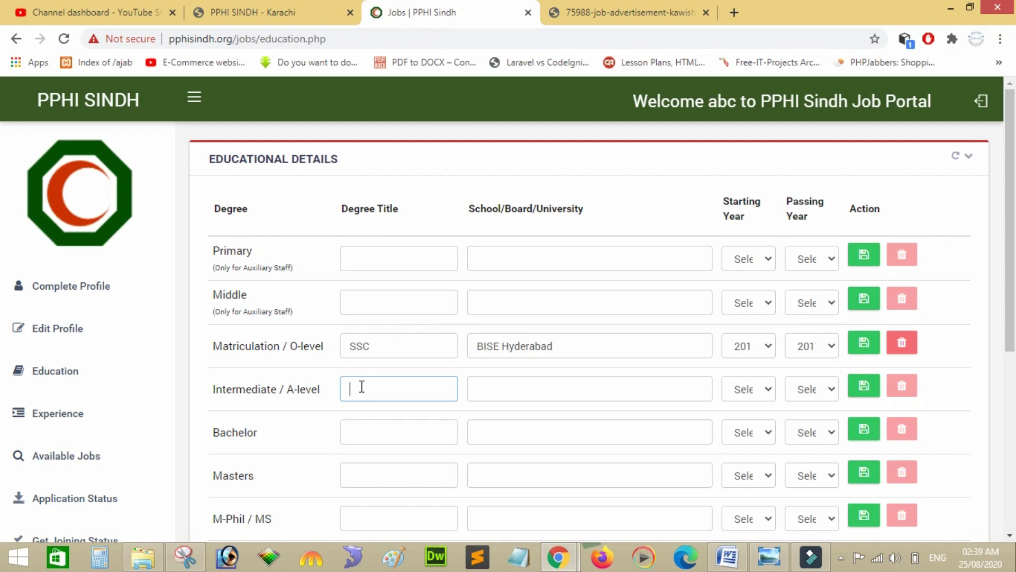
type("HS")
type("SSC")
left_click(511, 388)
type("BISE ")
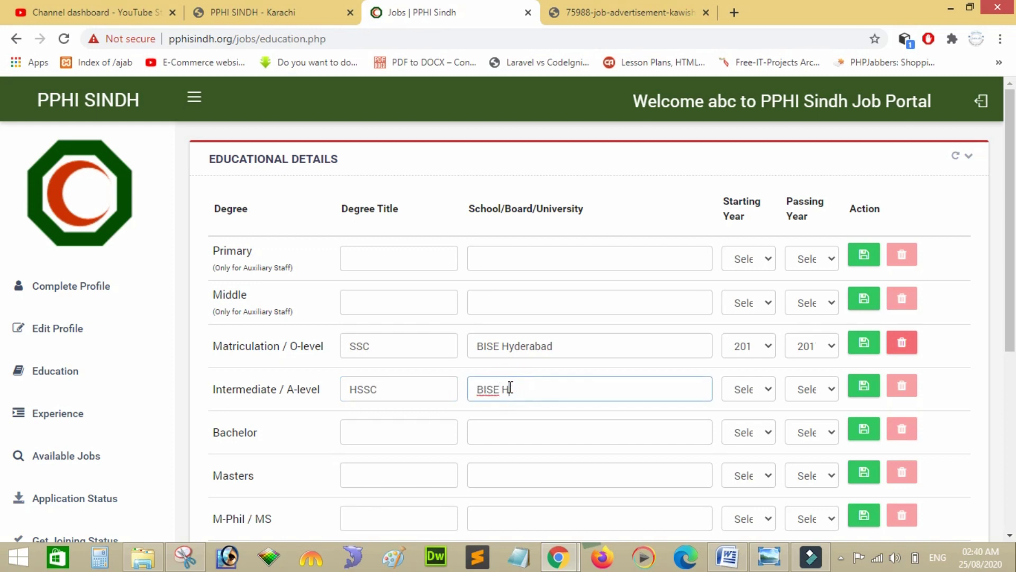
type("Hyderabad")
left_click(747, 391)
key("Down")
key("Down")
key("Down")
key("Down")
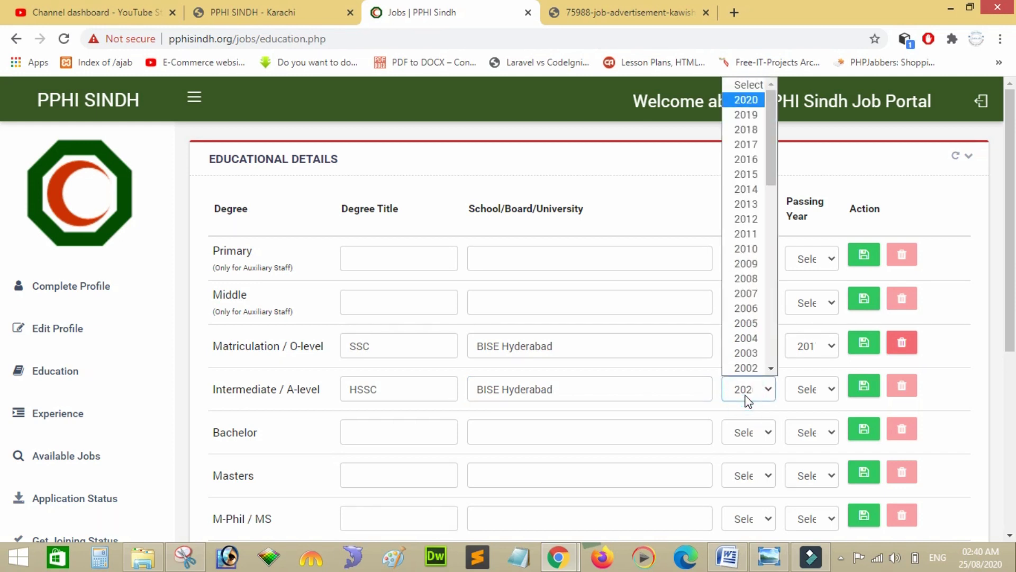
key("Return")
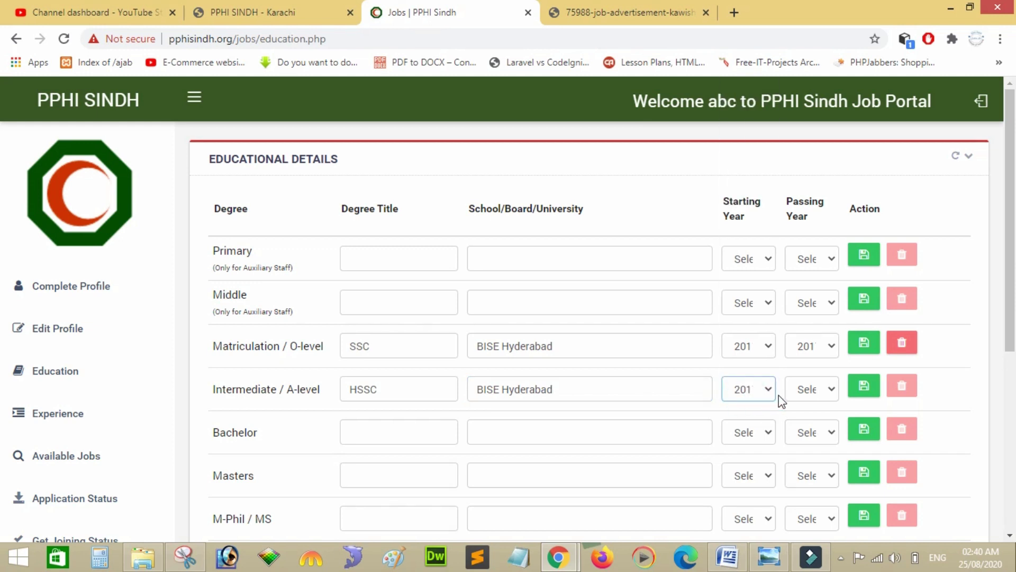
left_click(796, 395)
key("Down")
key("Down")
key("Down")
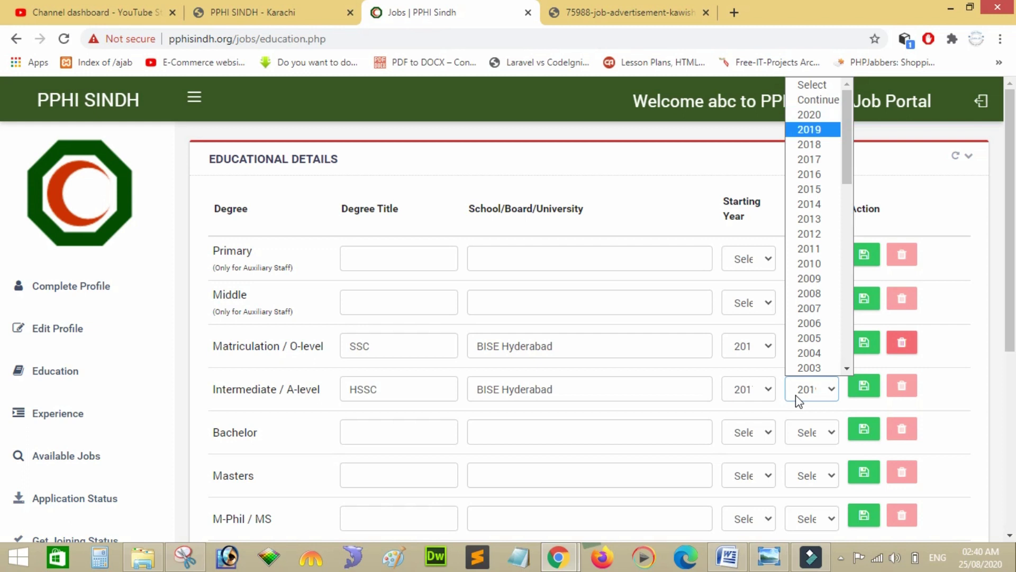
key("Return")
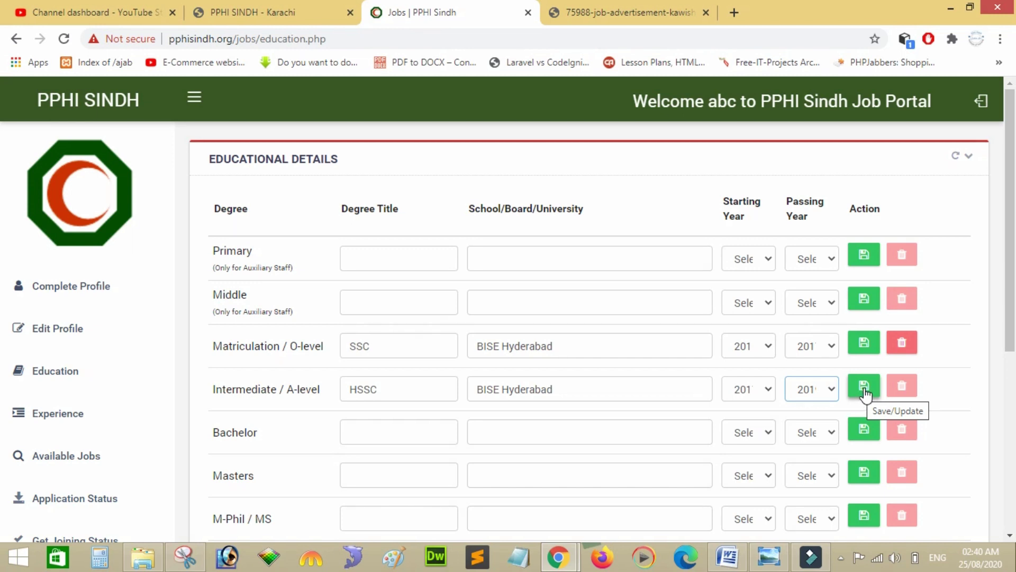
left_click(864, 387)
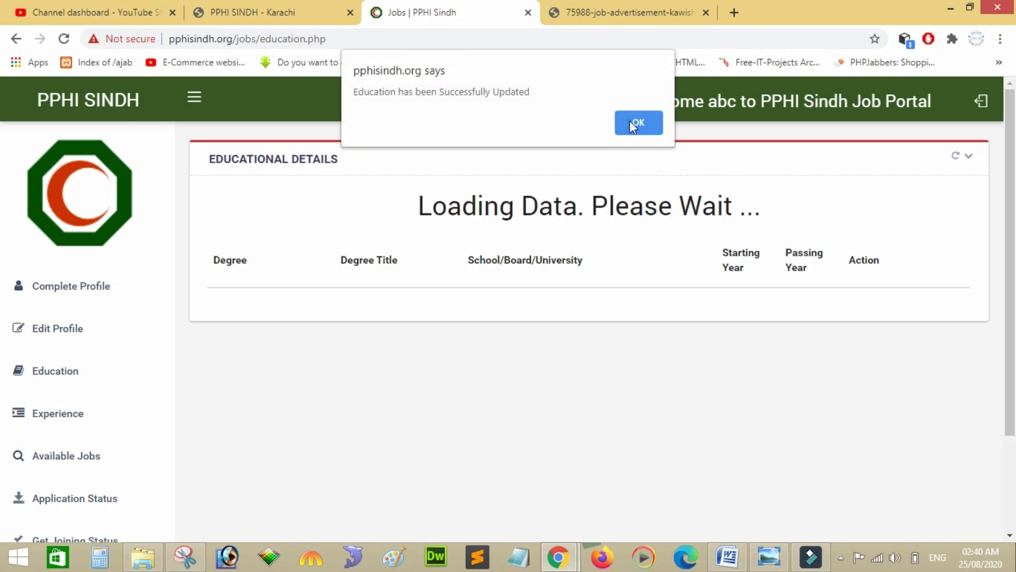
left_click(635, 122)
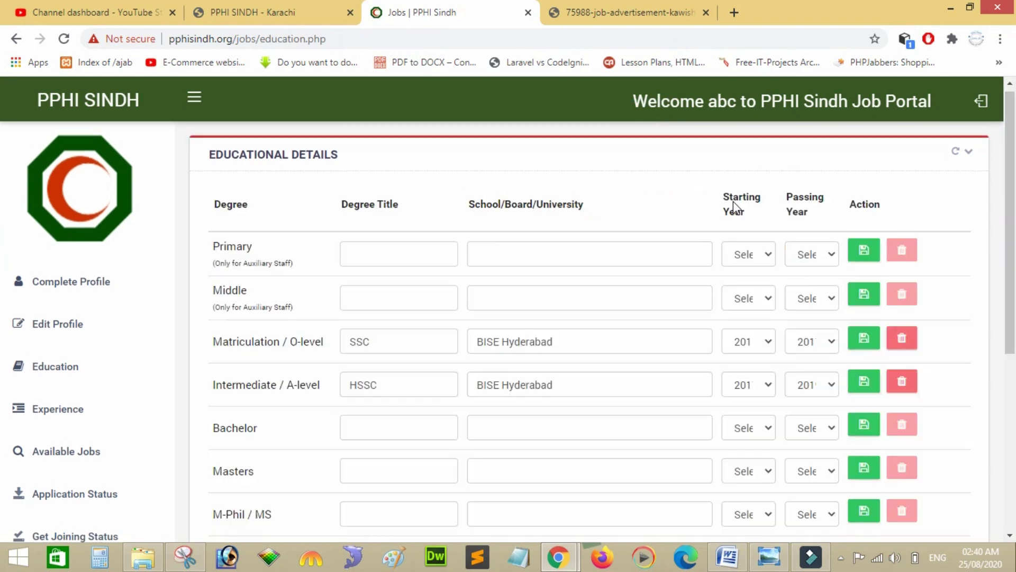
Look over the saved education rows, then go to the Experience page.
scroll(4, 318, "down", 4)
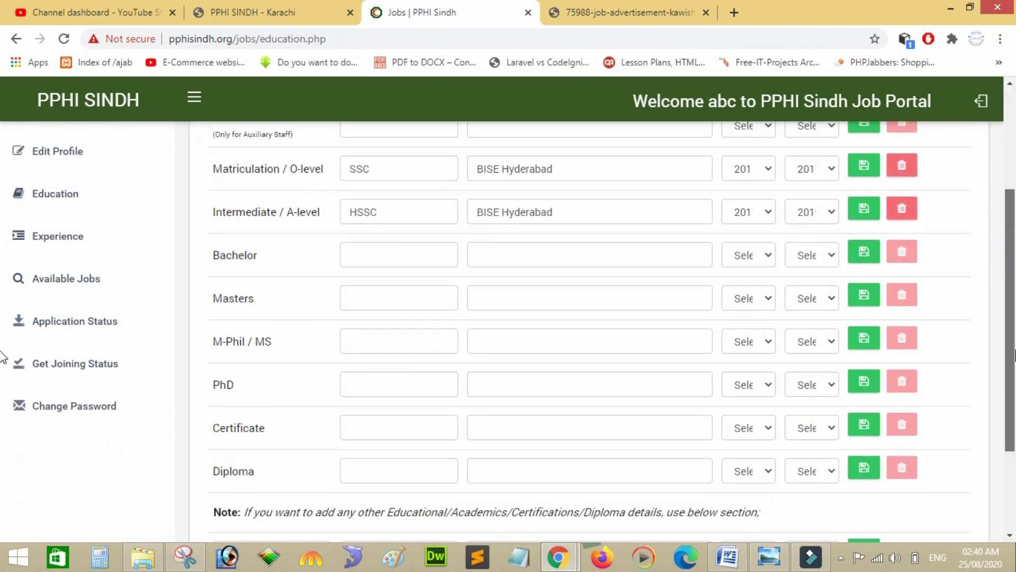
scroll(2, 392, "down", 1)
scroll(2, 386, "up", 2)
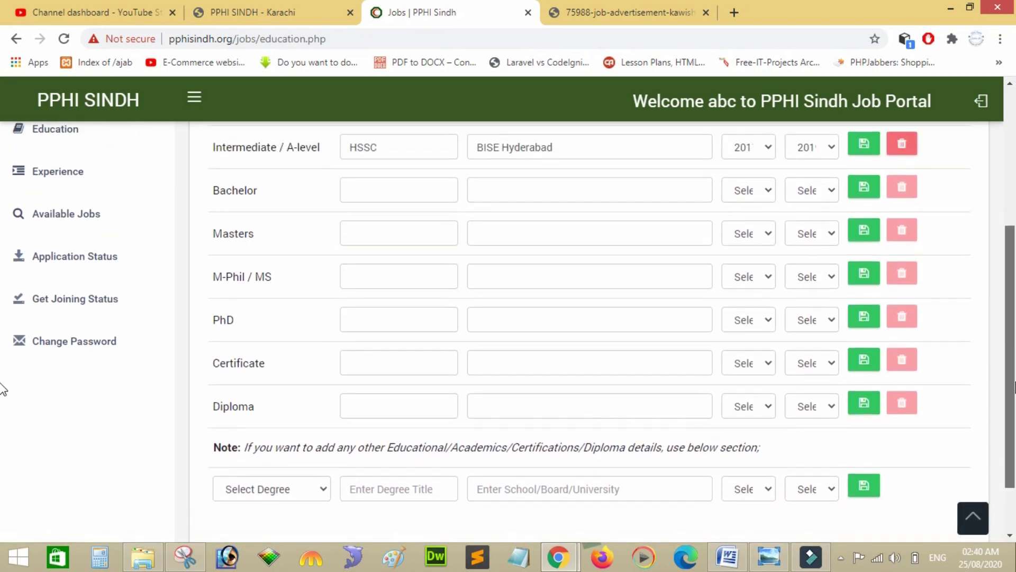
scroll(1011, 354, "up", 2)
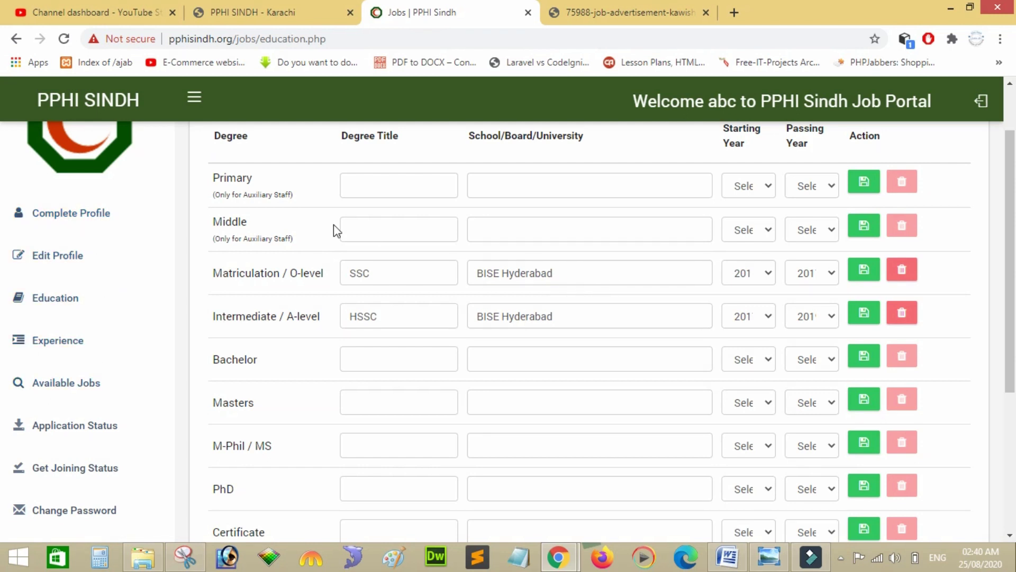
left_click(79, 338)
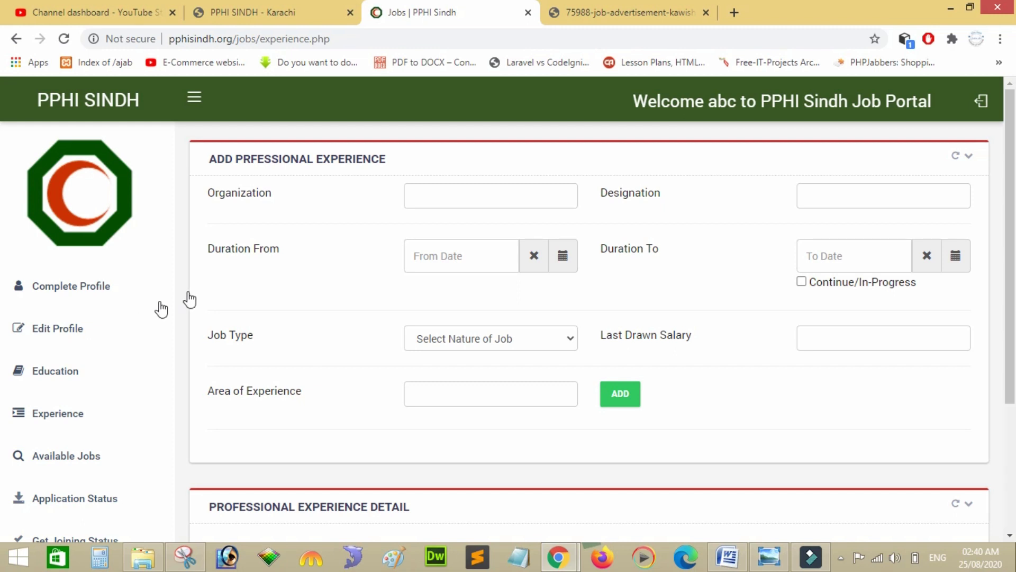
Enter organization abc, designation Comptuer Operator, and From Date 25 August 2020.
left_click(507, 192)
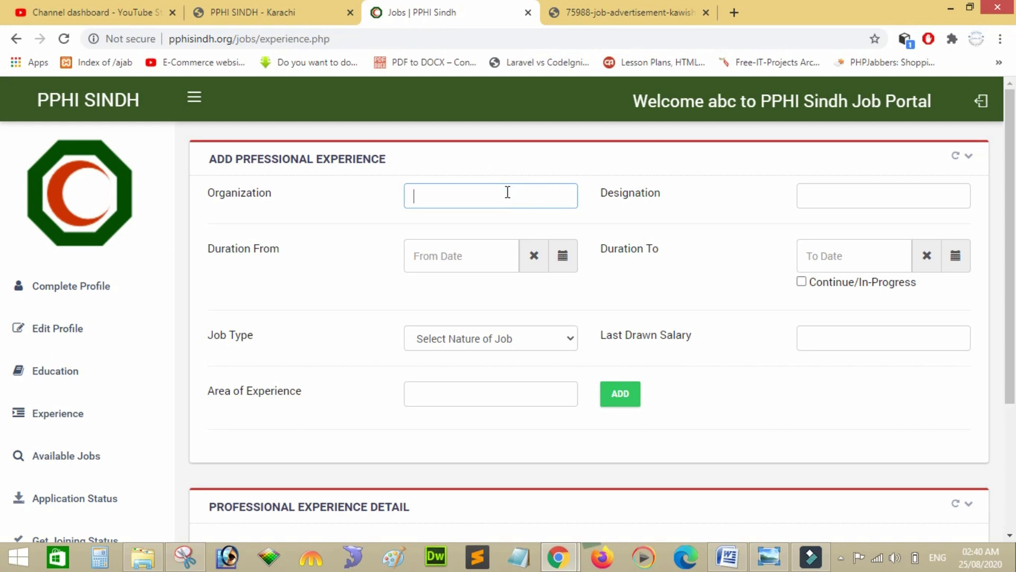
type("abc")
left_click(829, 199)
type("Co")
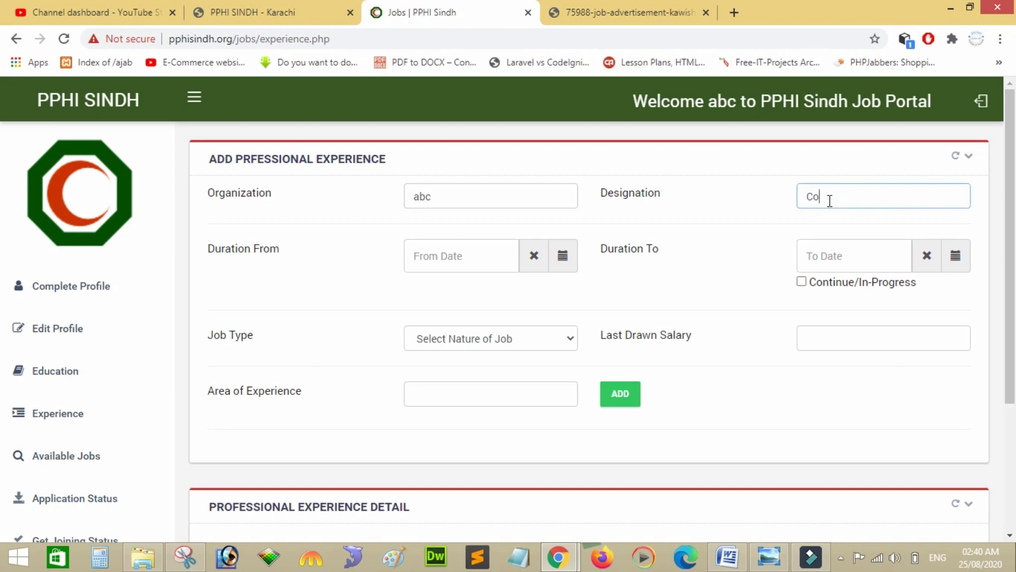
type("mptuer Operato")
left_click(483, 240)
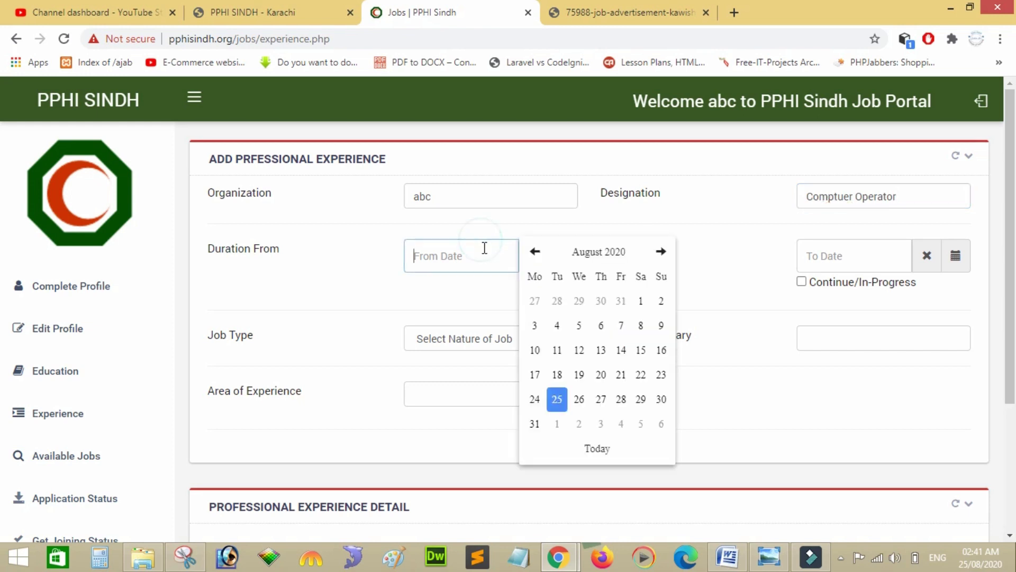
left_click(557, 399)
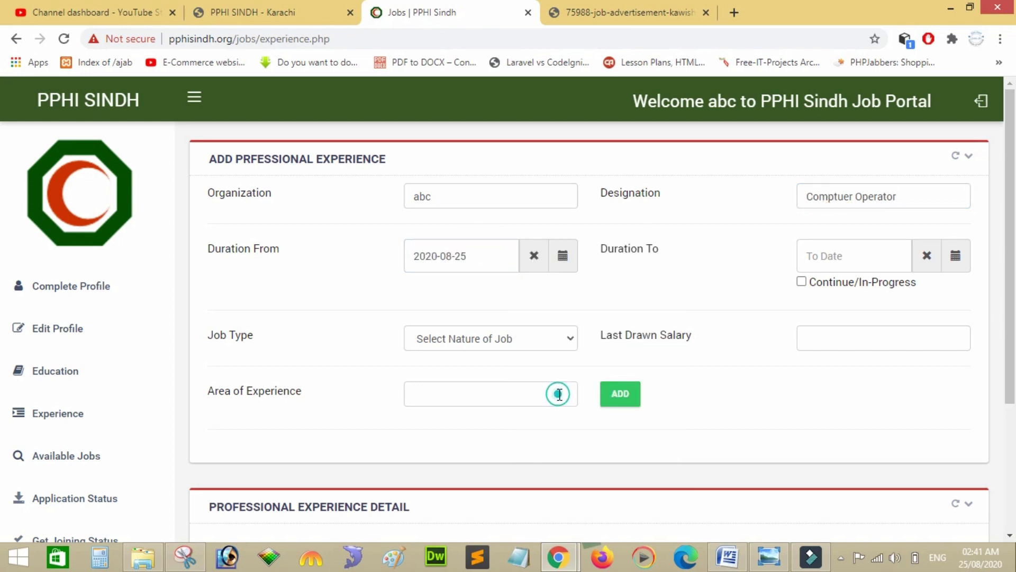
left_click(839, 257)
left_click(783, 285)
Mark the experience as ongoing and Contractual, with salary 30000 and area IT Networking Web Development.
left_click(801, 282)
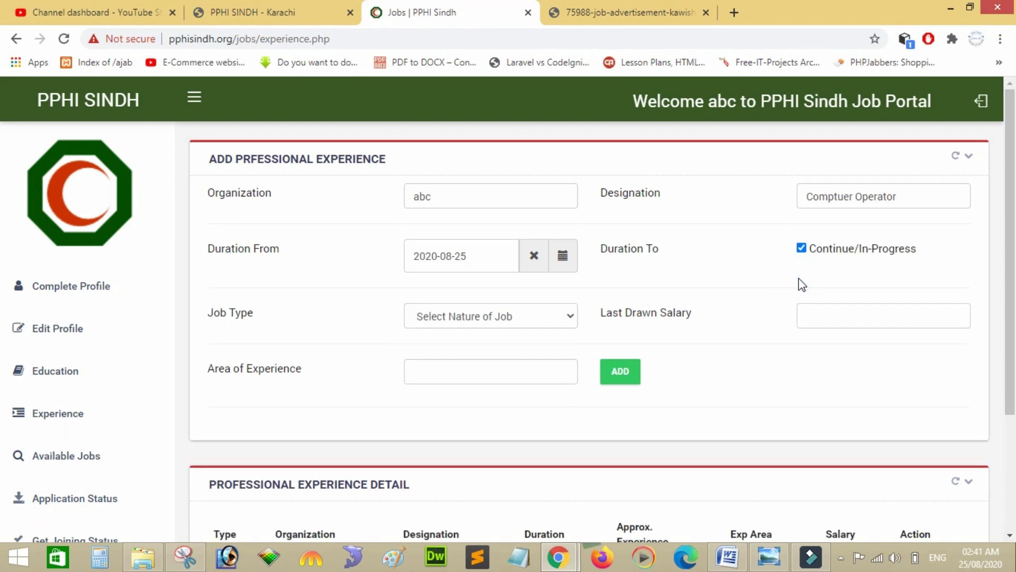
left_click(483, 315)
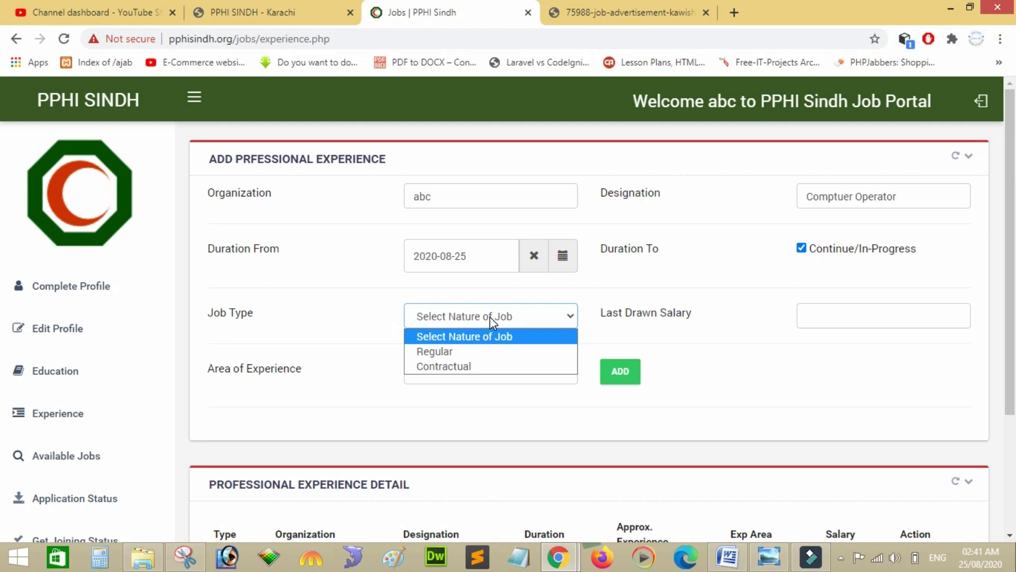
left_click(483, 366)
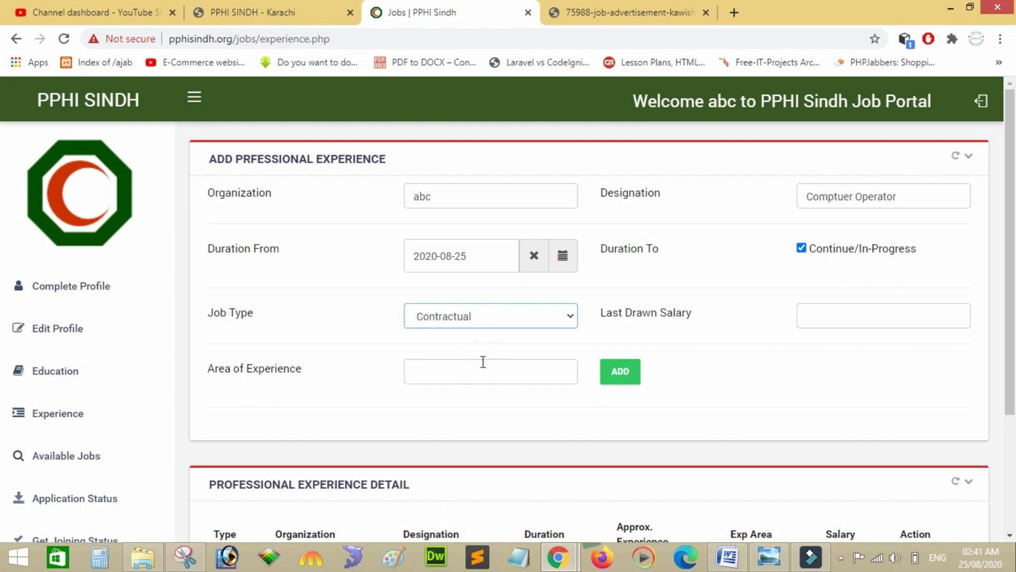
left_click(826, 321)
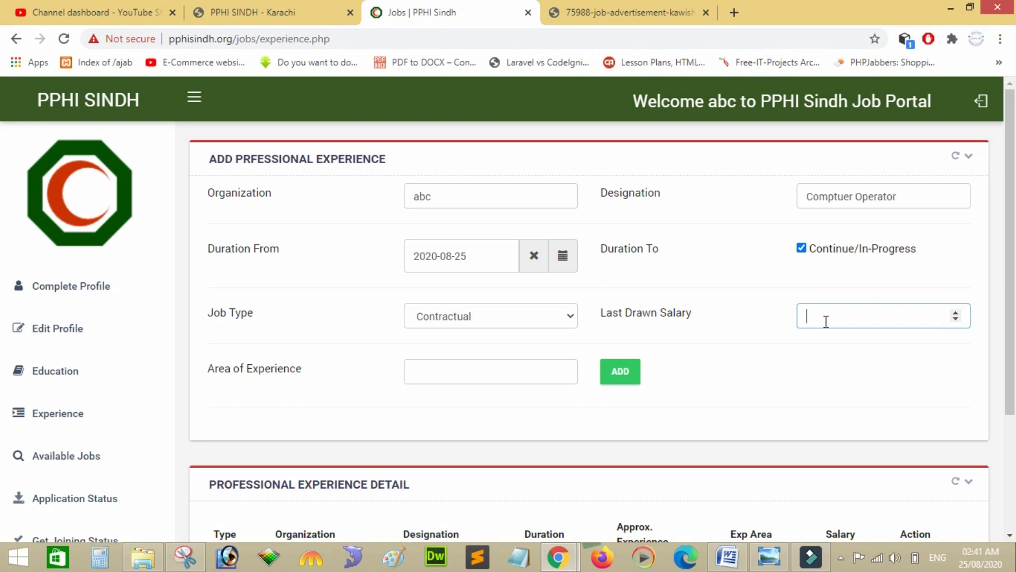
type("30000")
left_click(474, 373)
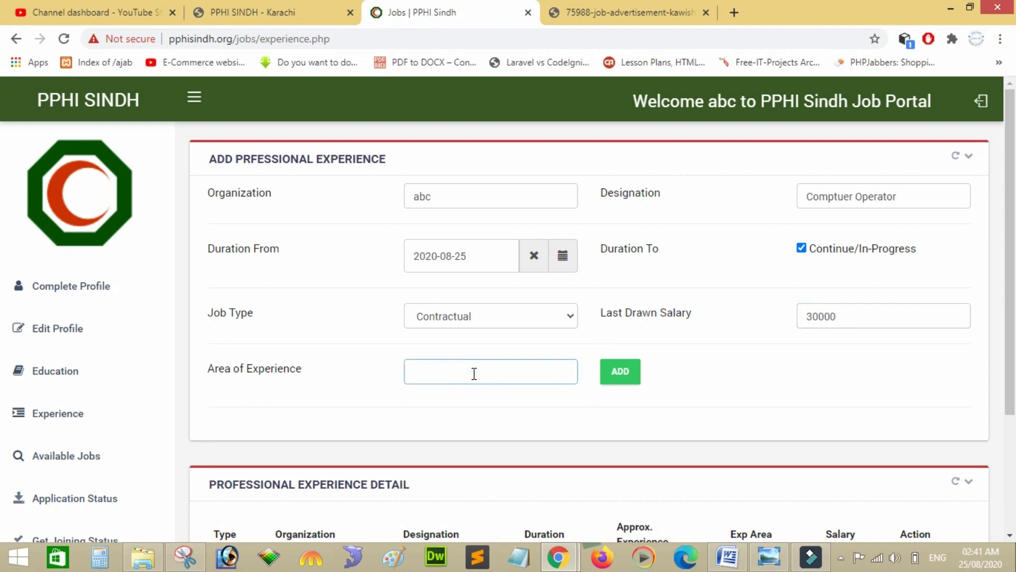
type("IT Networking Web Development")
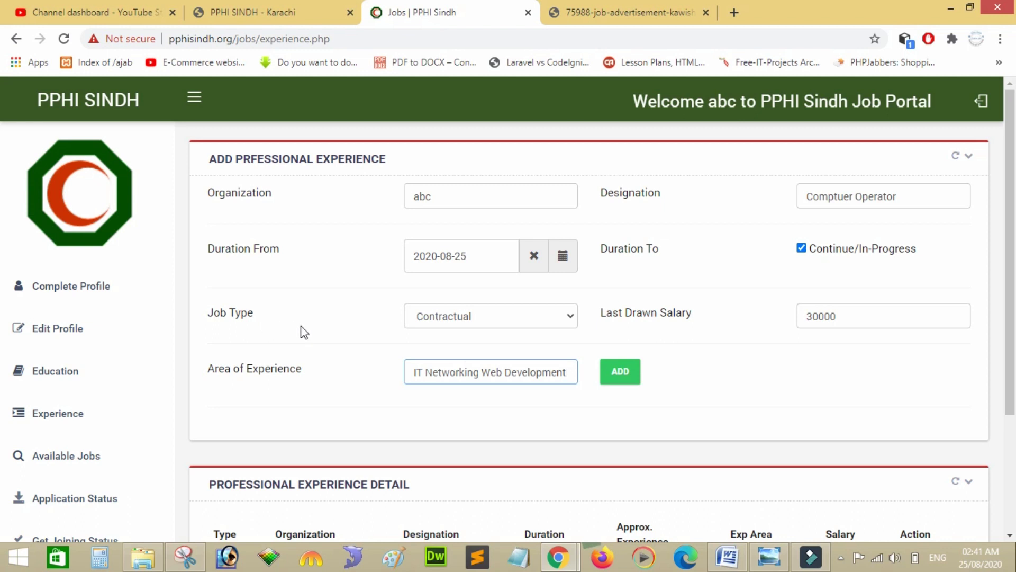
double_click(471, 199)
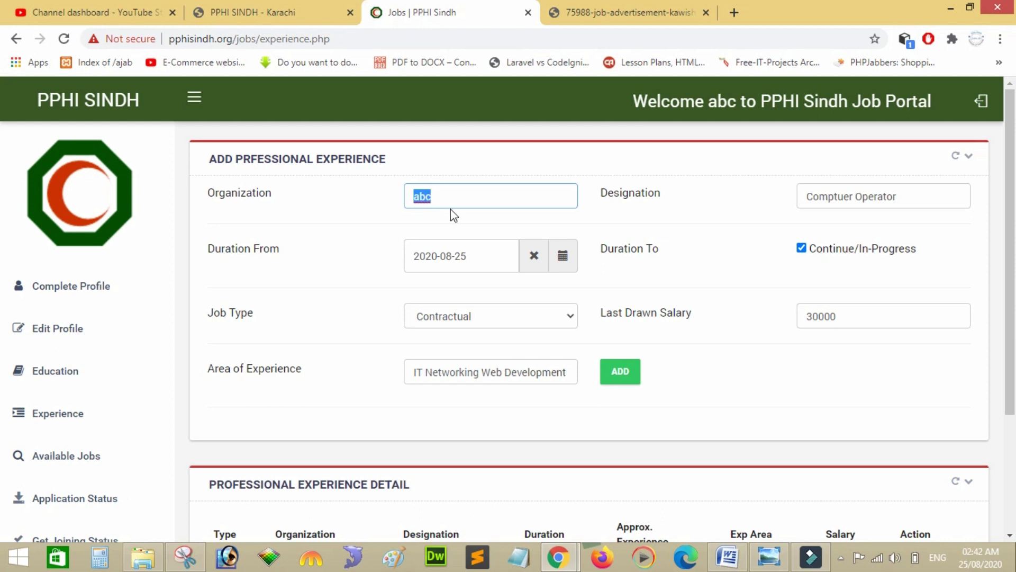
scroll(2, 296, "down", 1)
scroll(3, 316, "down", 1)
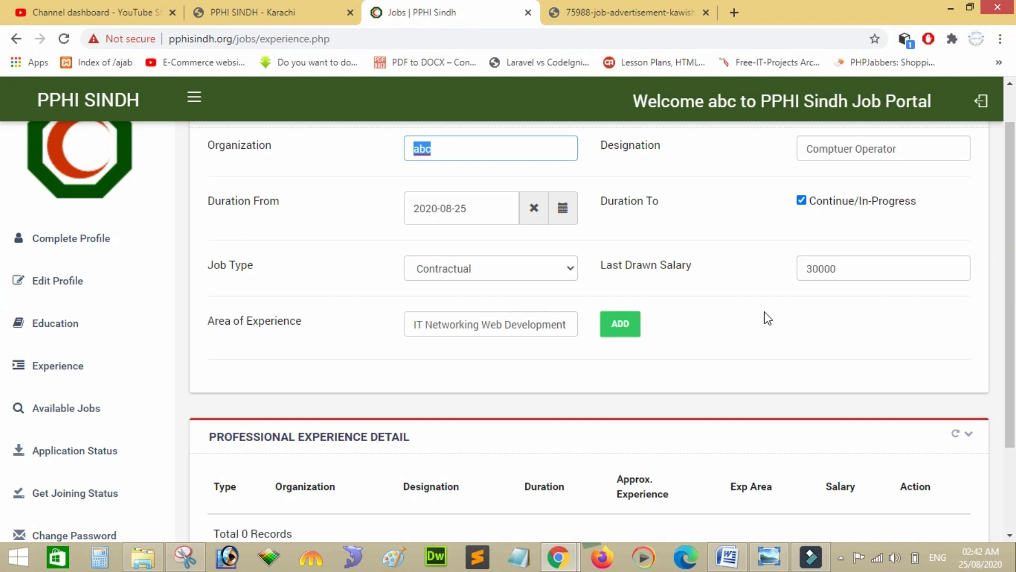
Add the experience record, acknowledge the success notice, and go to Available Jobs.
left_click(634, 328)
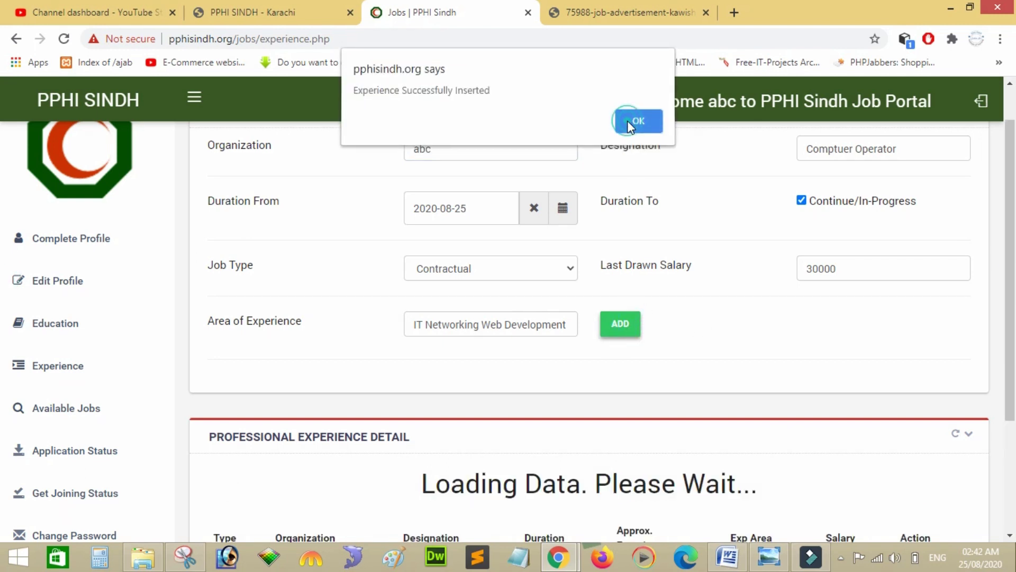
left_click(627, 121)
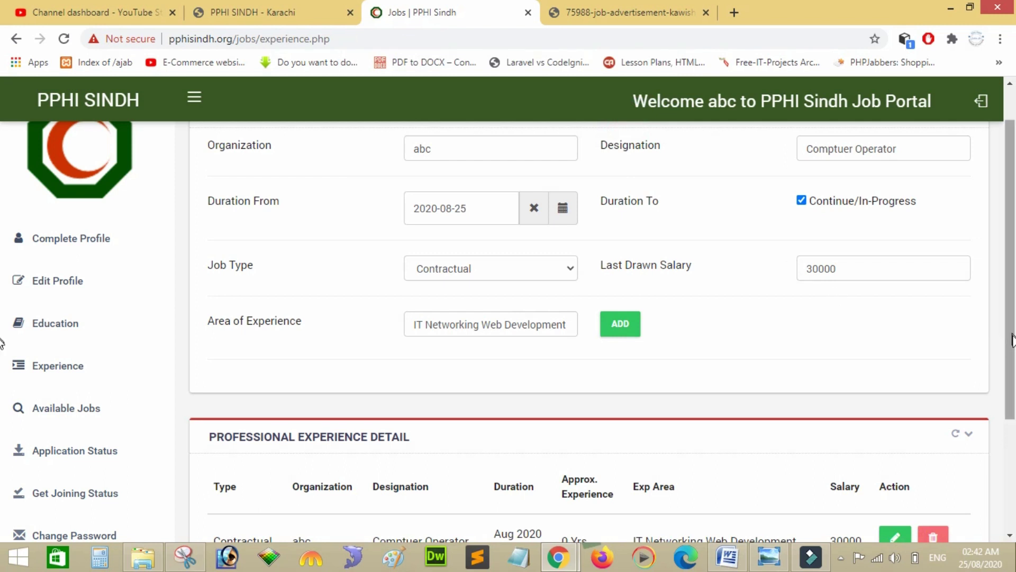
scroll(3, 381, "down", 3)
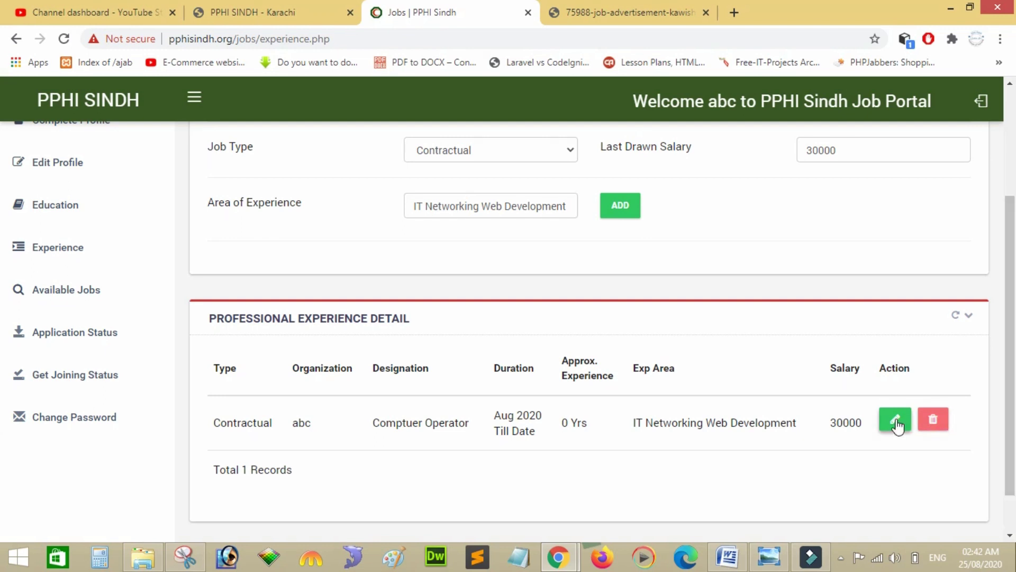
scroll(4, 429, "up", 3)
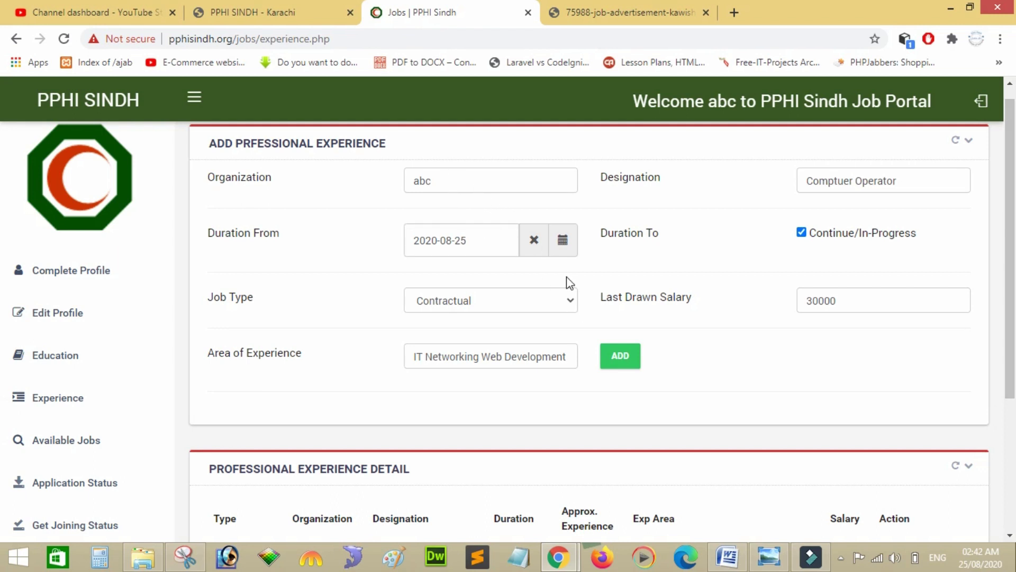
scroll(3, 410, "down", 2)
scroll(3, 410, "up", 1)
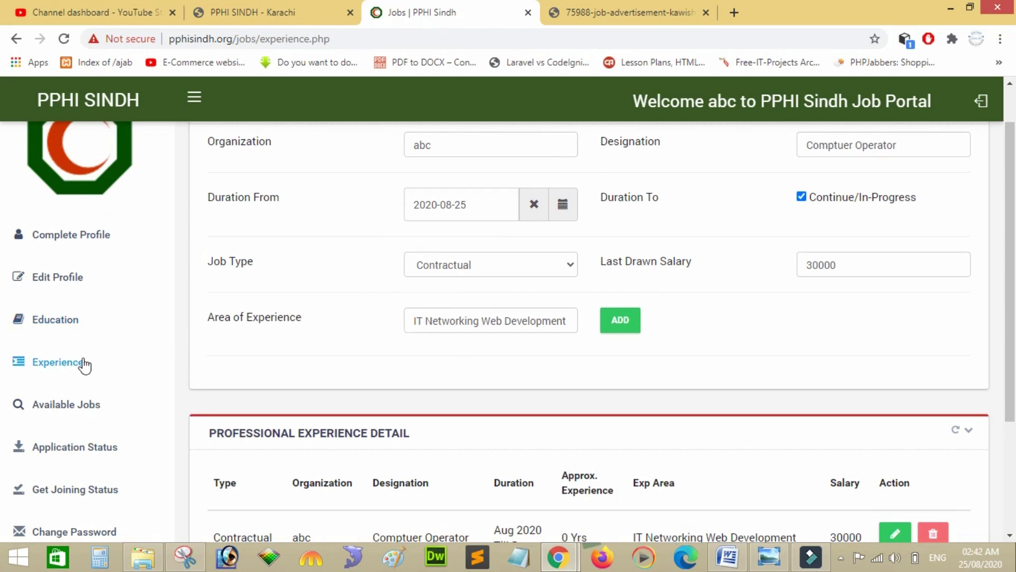
left_click(110, 408)
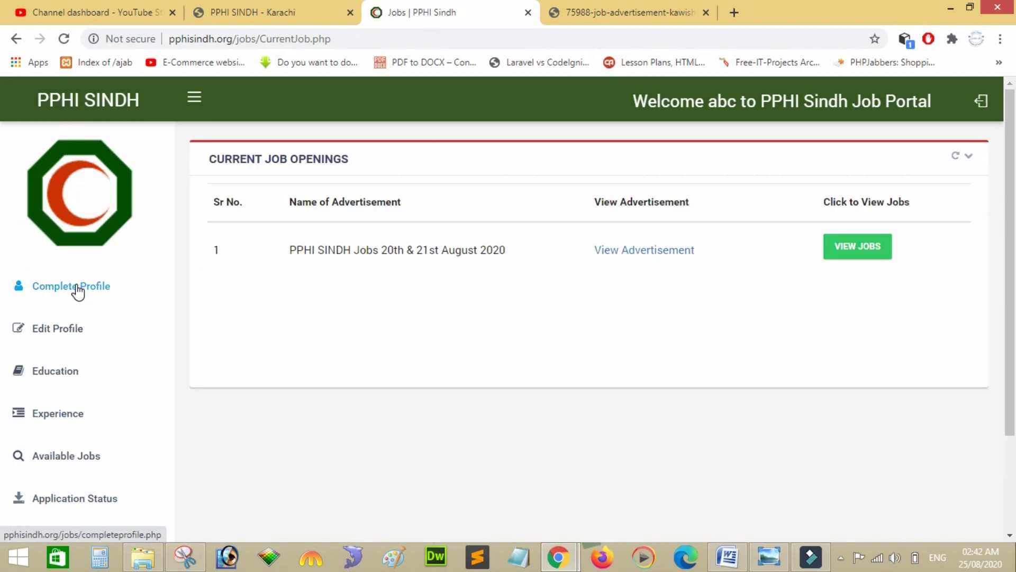
left_click(79, 287)
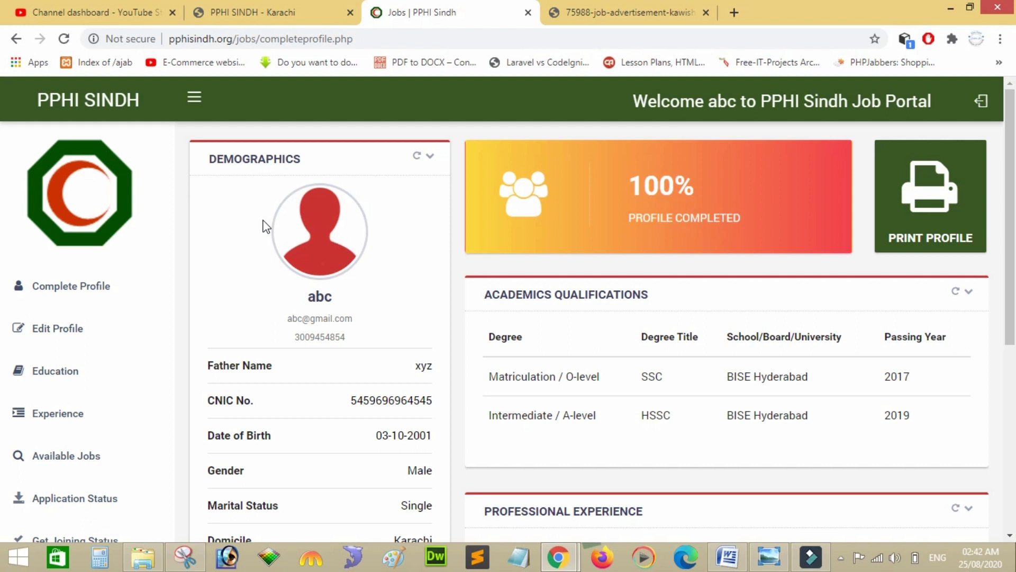
scroll(267, 227, "down", 5)
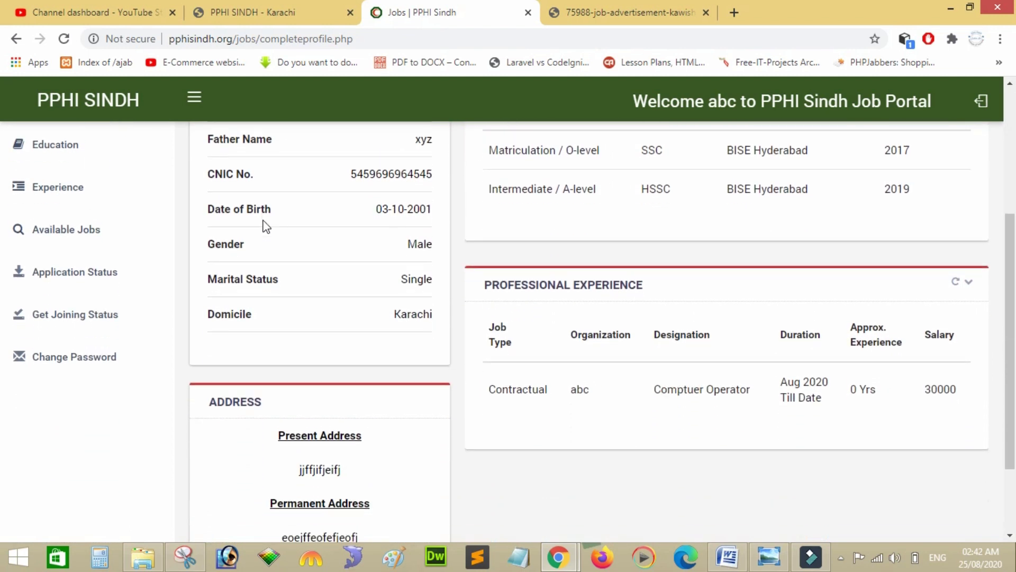
scroll(266, 227, "up", 1)
scroll(267, 227, "down", 3)
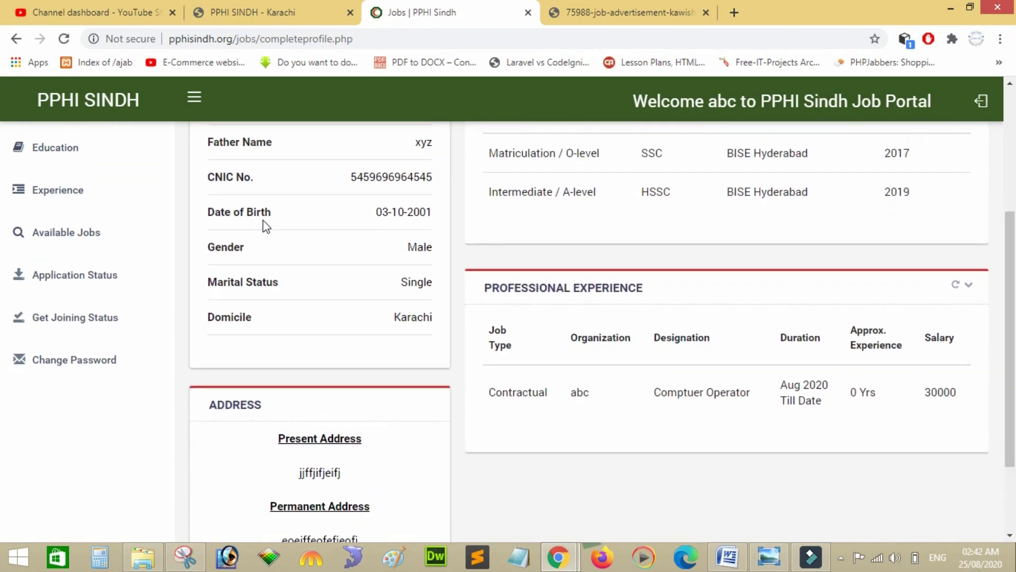
scroll(266, 226, "up", 5)
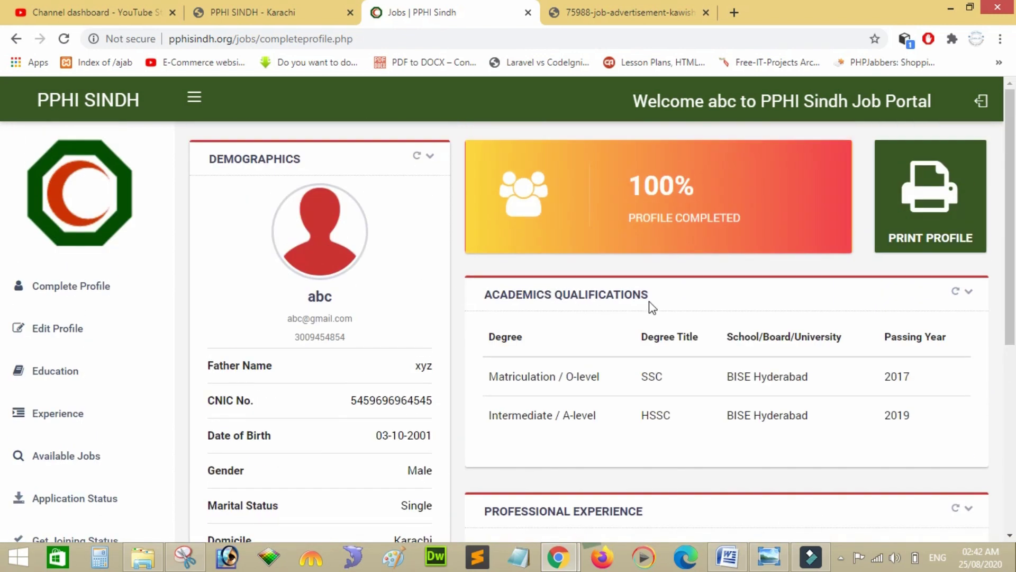
left_click_drag(652, 302, 481, 299)
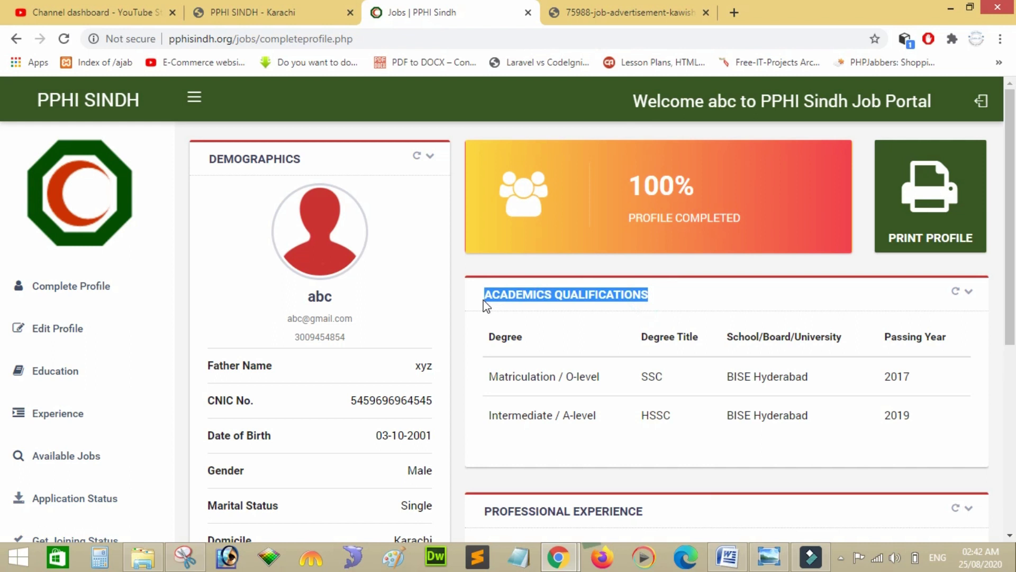
left_click(481, 300)
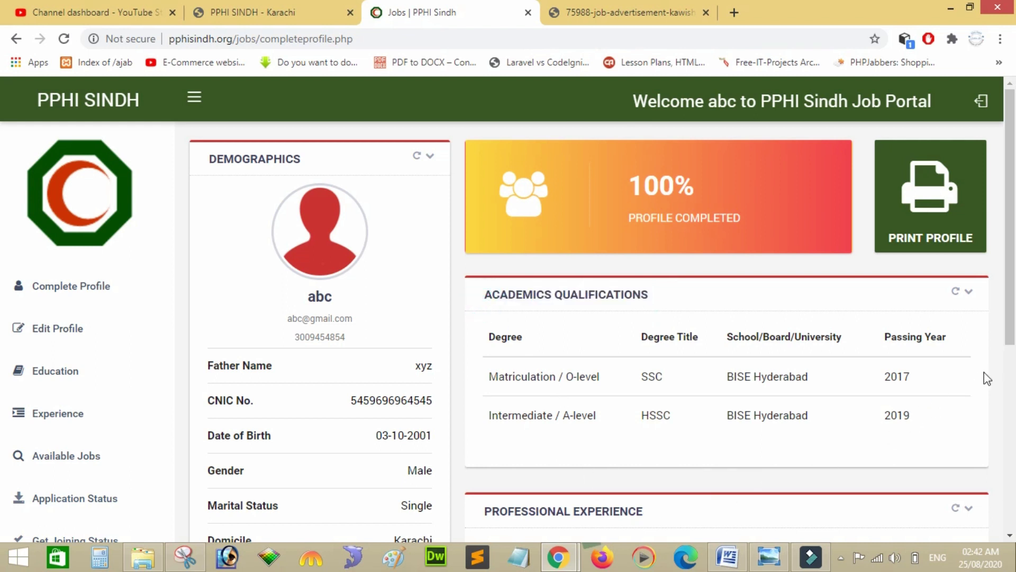
left_click_drag(1012, 350, 1012, 423)
left_click_drag(1012, 365, 1014, 270)
left_click_drag(1014, 284, 1014, 337)
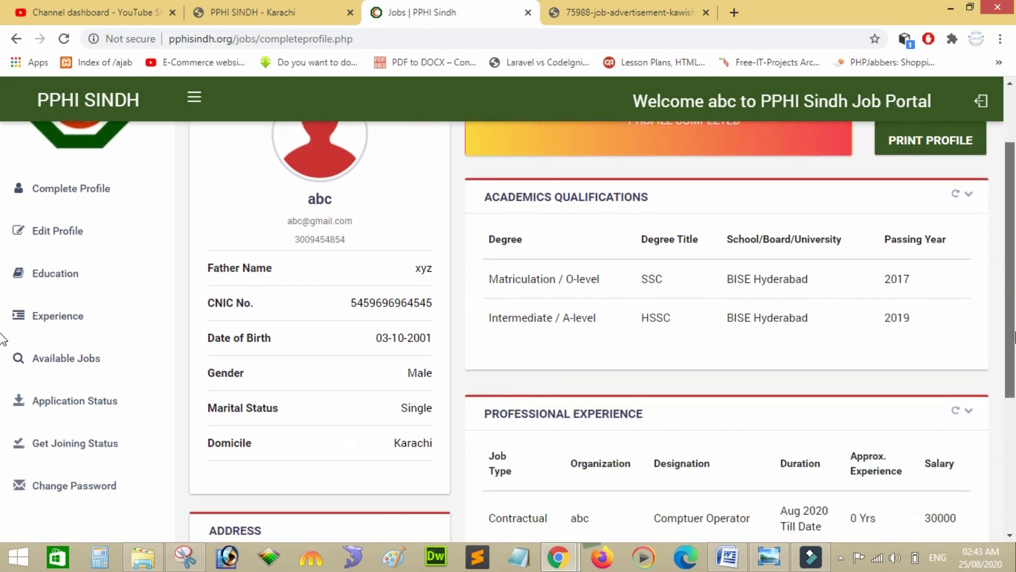
left_click(86, 360)
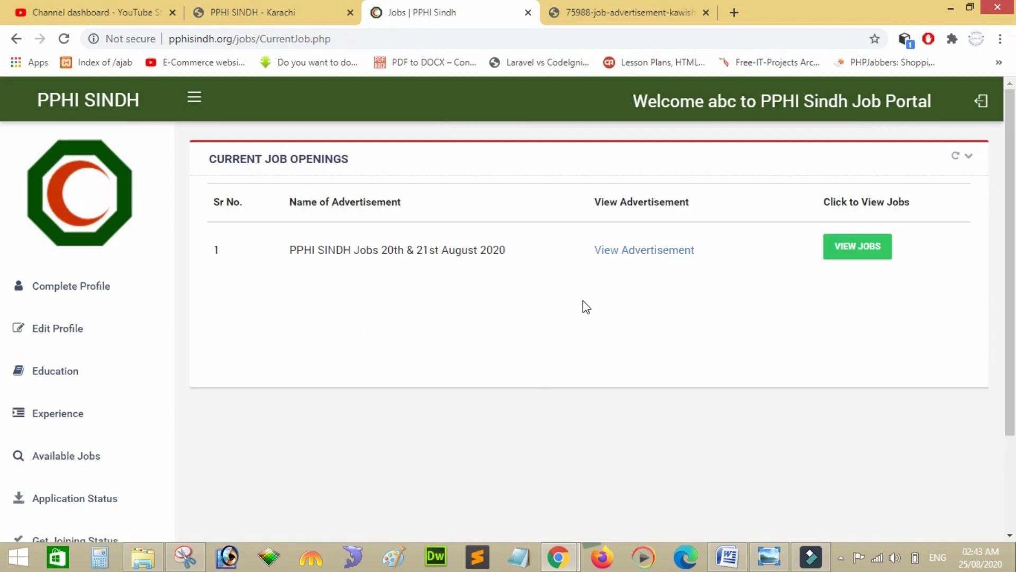
left_click(582, 8)
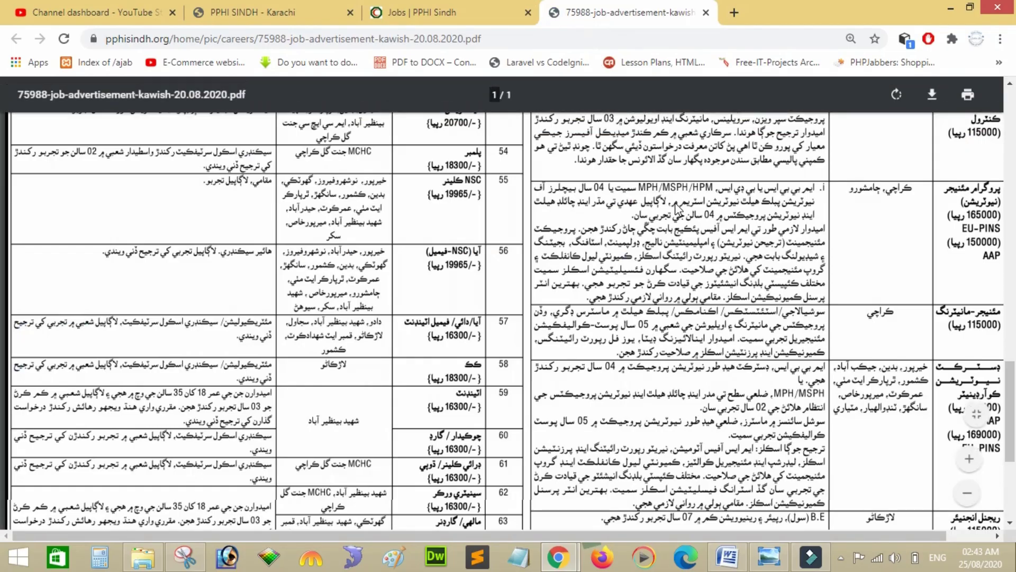
scroll(688, 219, "up", 10)
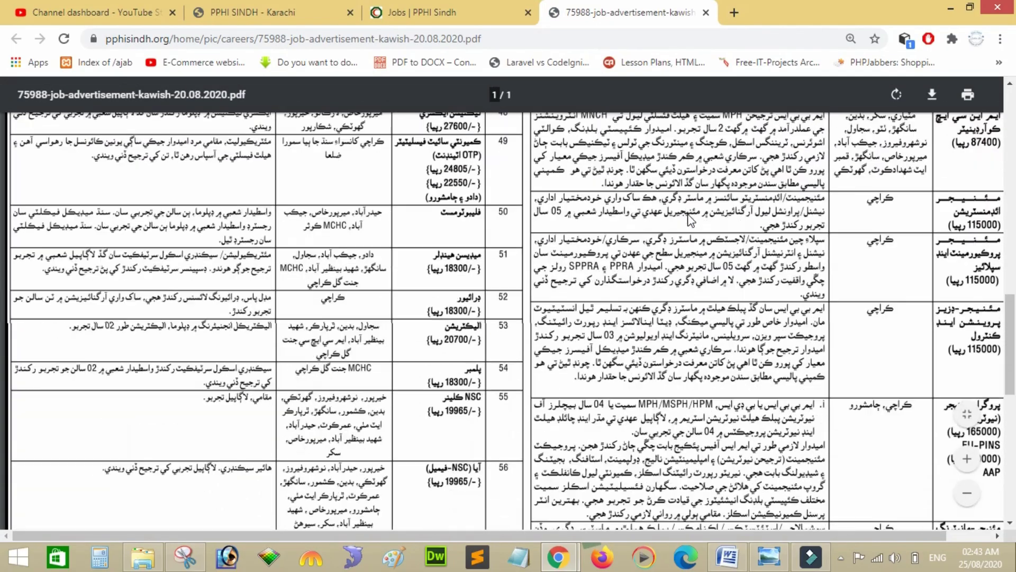
scroll(688, 220, "up", 10)
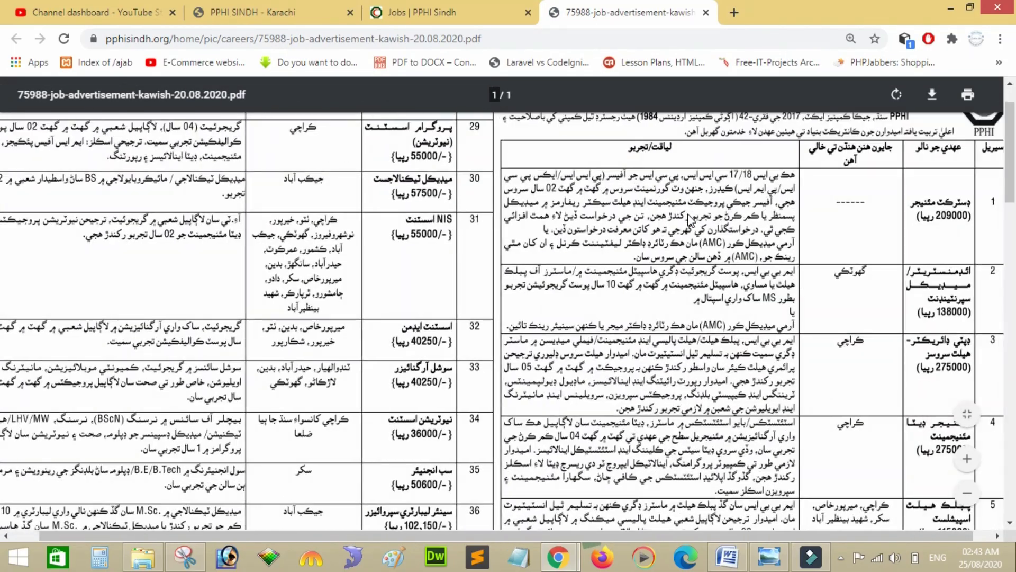
scroll(688, 219, "right", 1)
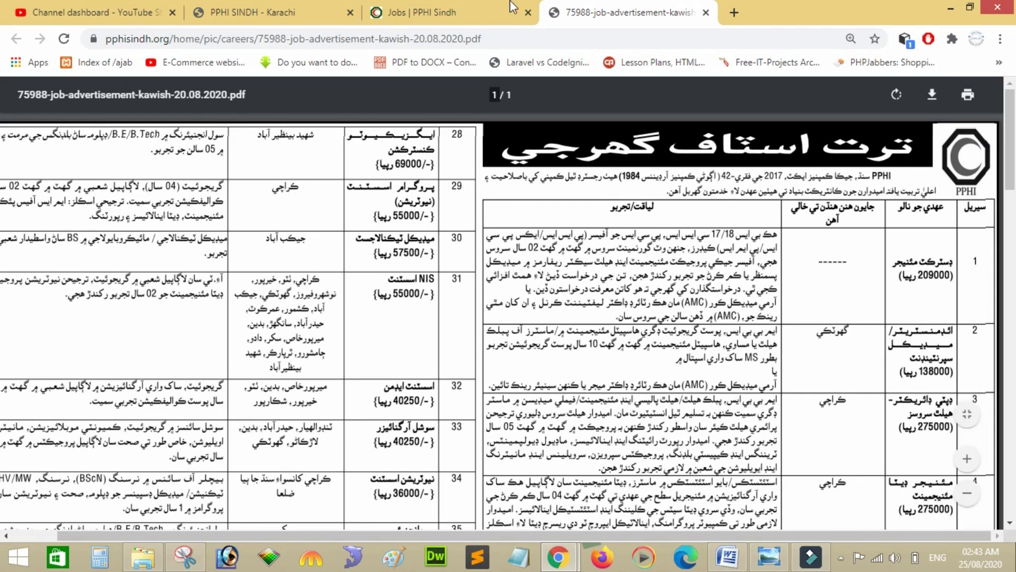
left_click(495, 8)
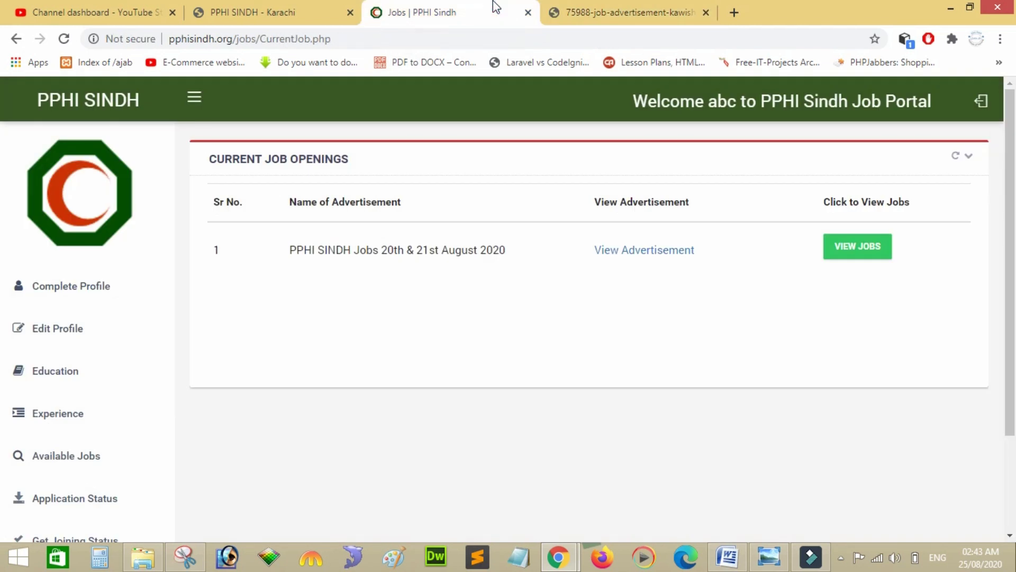
left_click(612, 6)
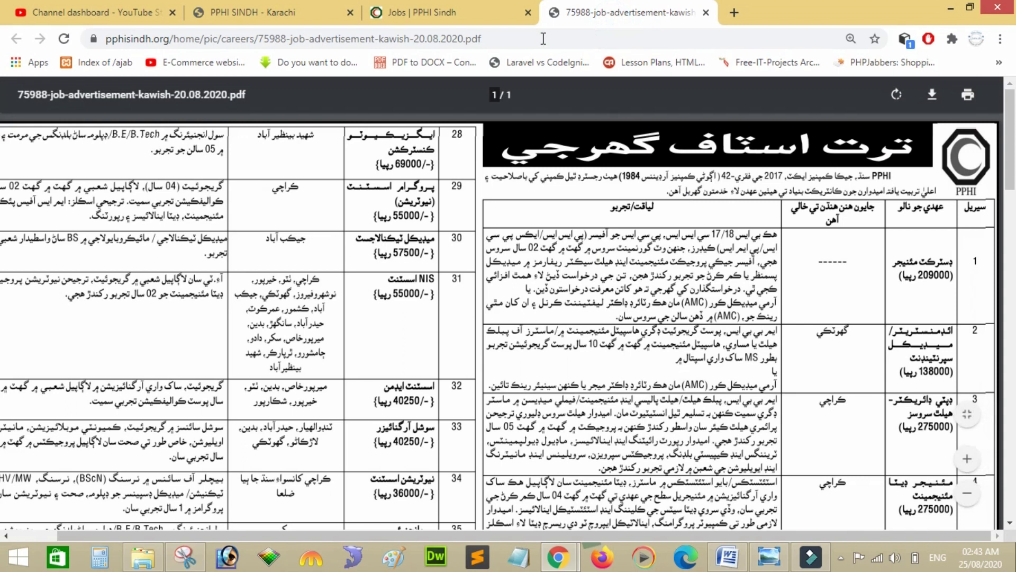
left_click(468, 9)
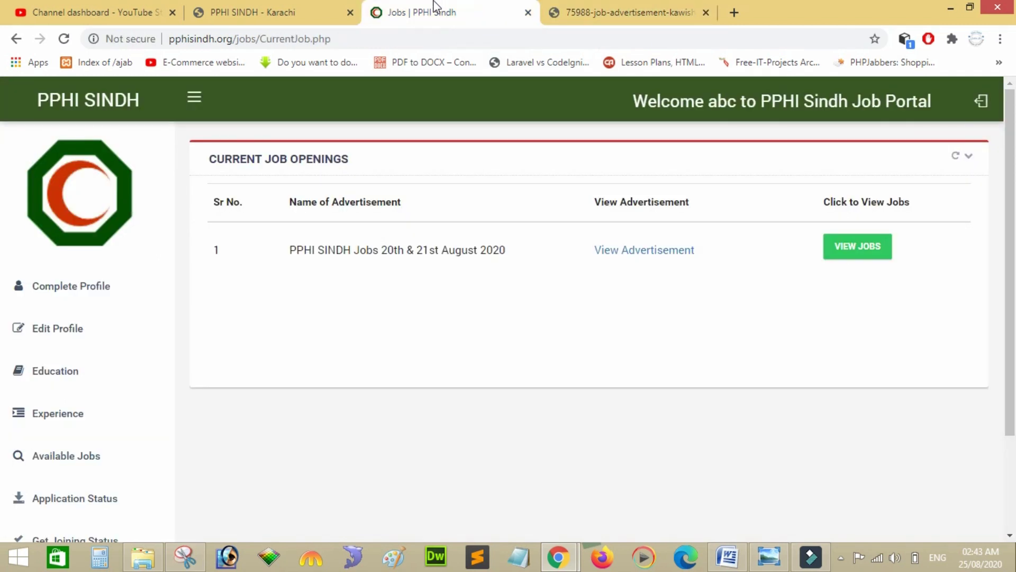
On the PPHI Sindh careers page, expand the Assistant Admin opening's details.
left_click(270, 7)
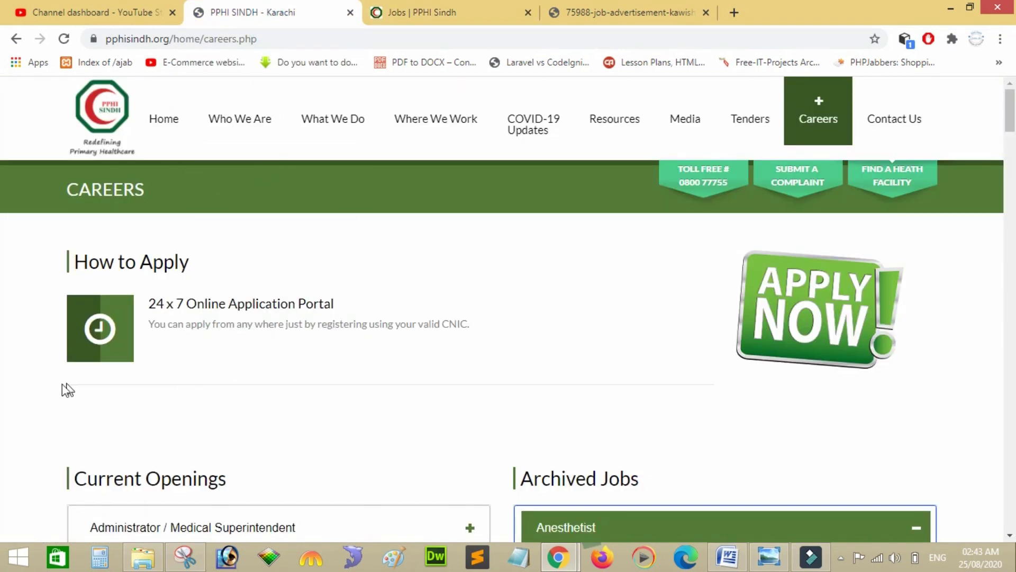
scroll(33, 403, "down", 5)
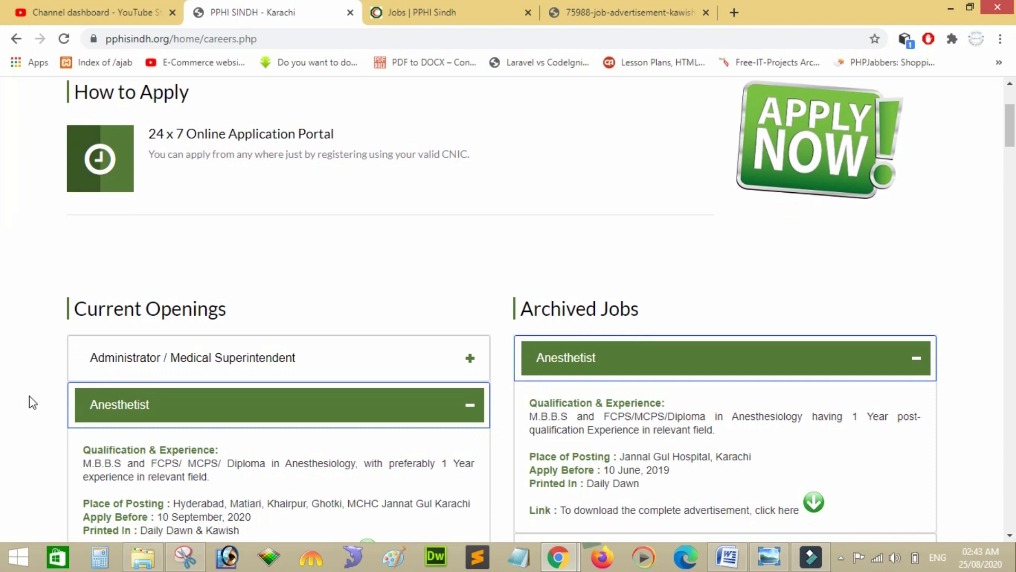
scroll(33, 403, "down", 1)
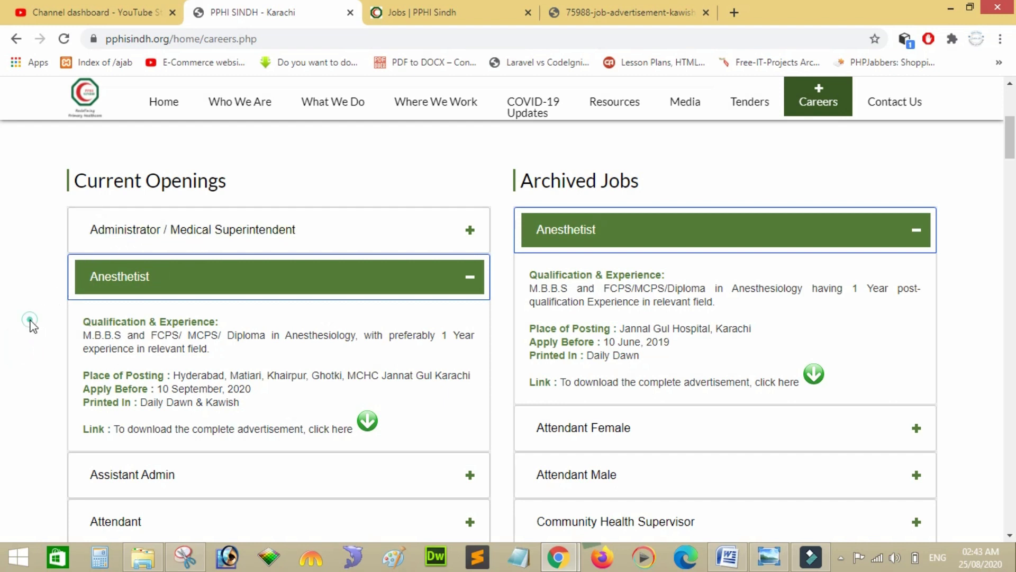
scroll(32, 325, "down", 3)
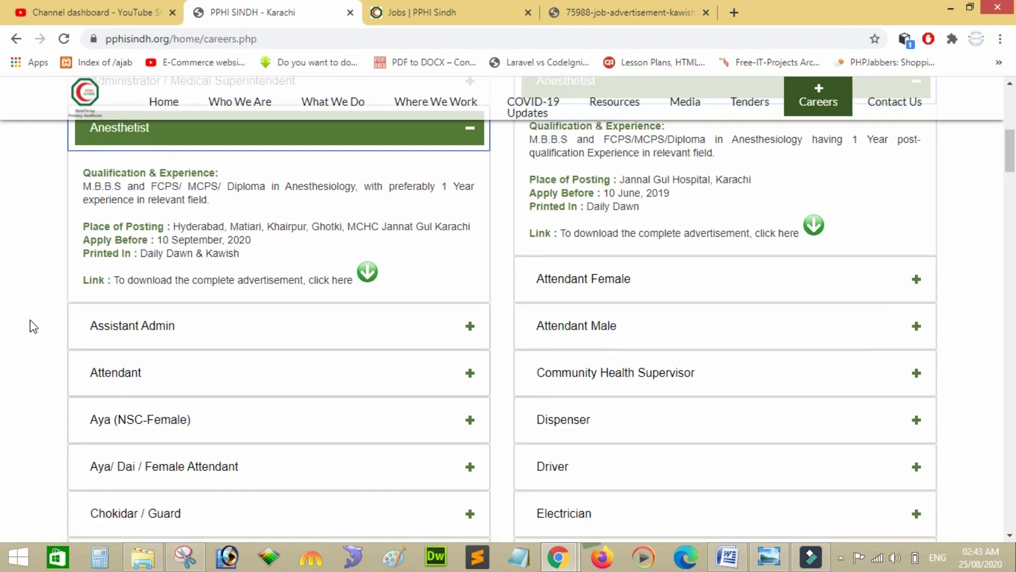
scroll(33, 325, "up", 2)
scroll(32, 326, "down", 1)
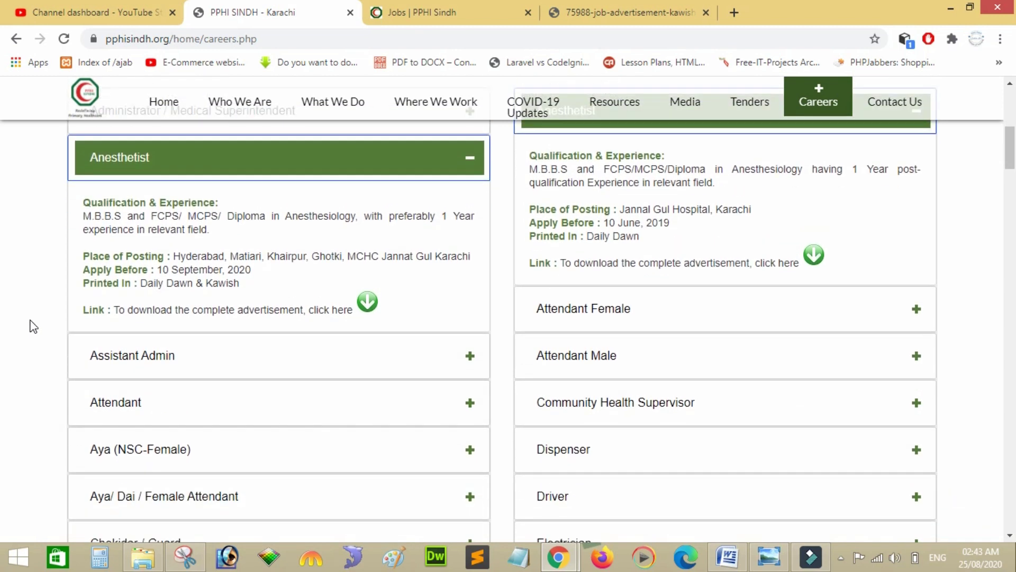
scroll(33, 325, "down", 1)
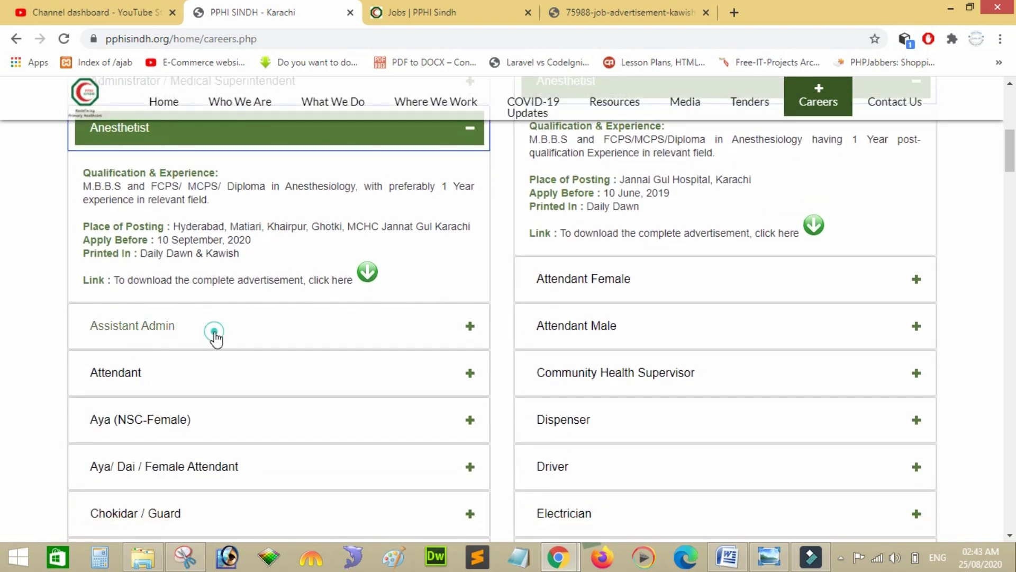
left_click(214, 332)
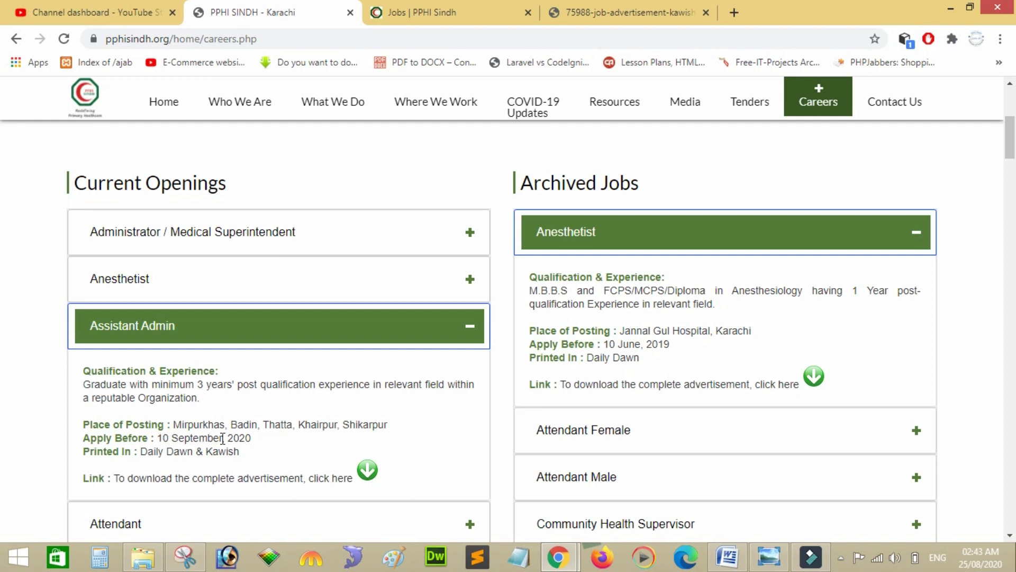
Expand the Attendant and Aya (NSC-Female) openings' details, then return to the job portal.
scroll(42, 421, "down", 2)
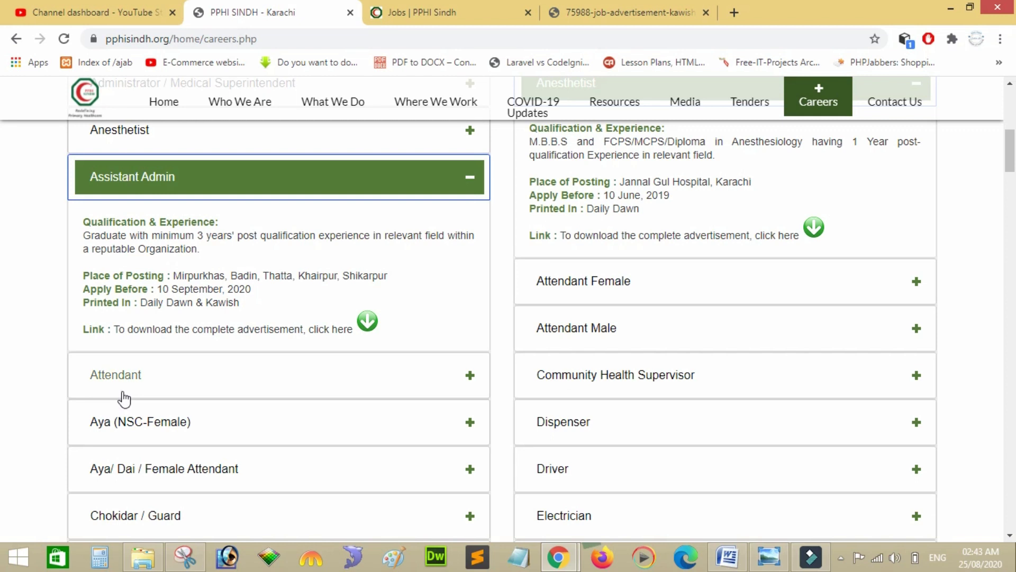
left_click(121, 399)
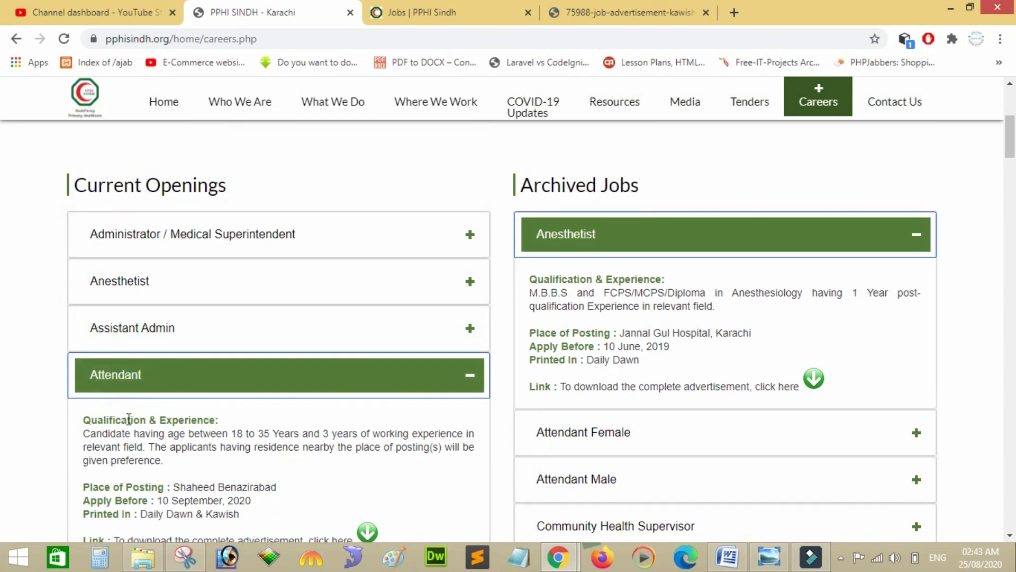
scroll(43, 381, "down", 2)
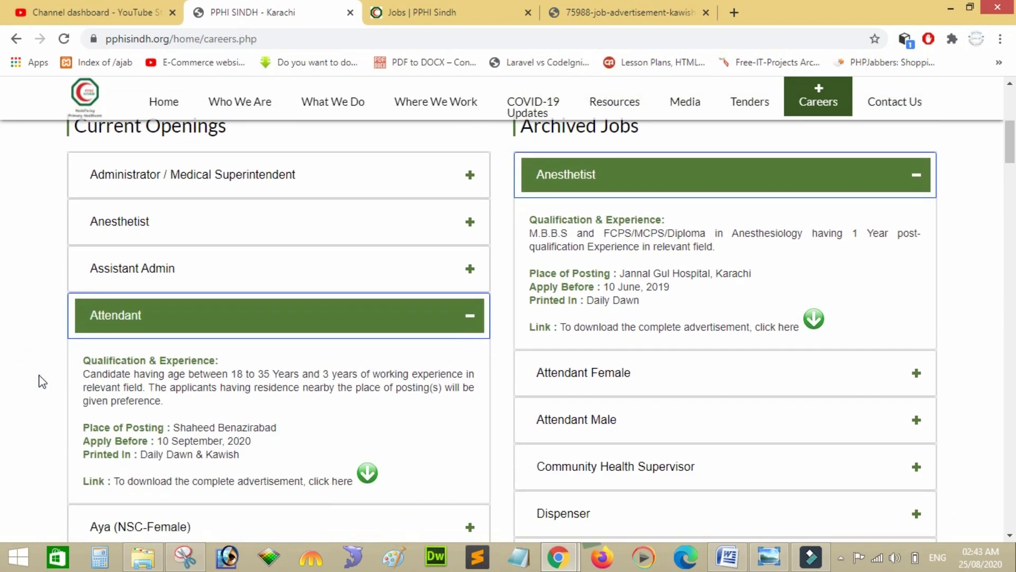
scroll(42, 381, "down", 4)
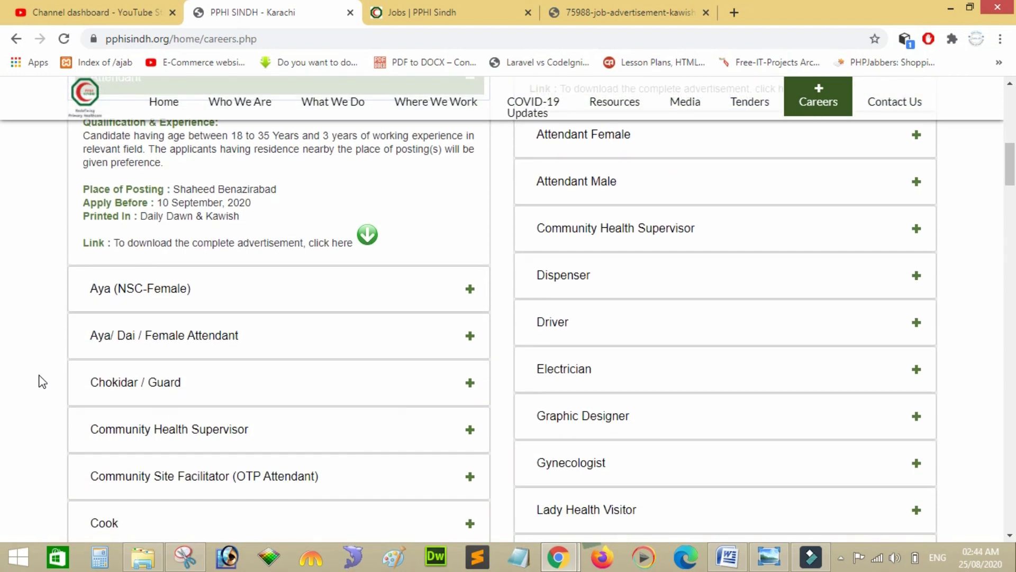
left_click(170, 304)
left_click(47, 297)
scroll(47, 298, "down", 4)
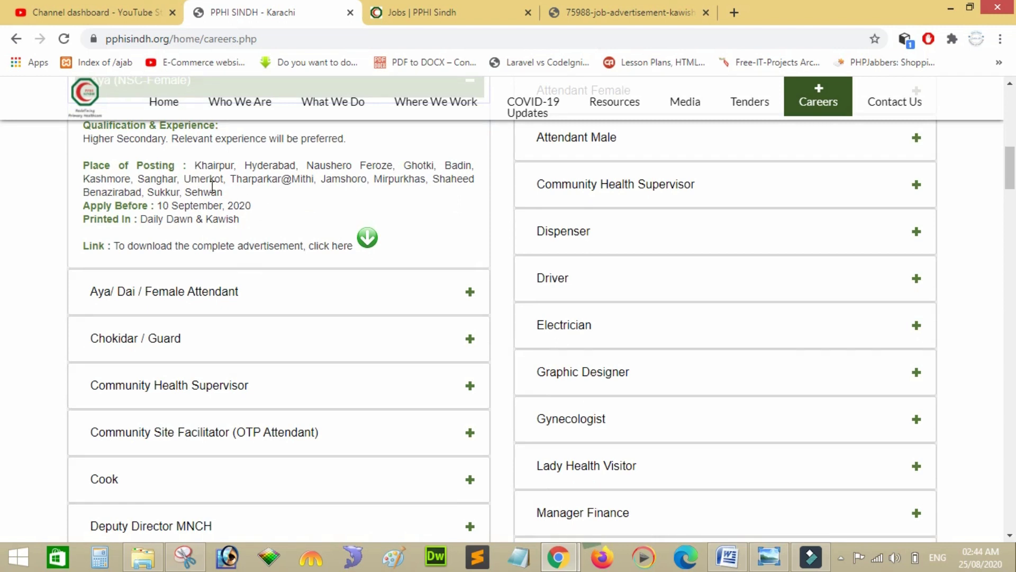
scroll(213, 186, "up", 3)
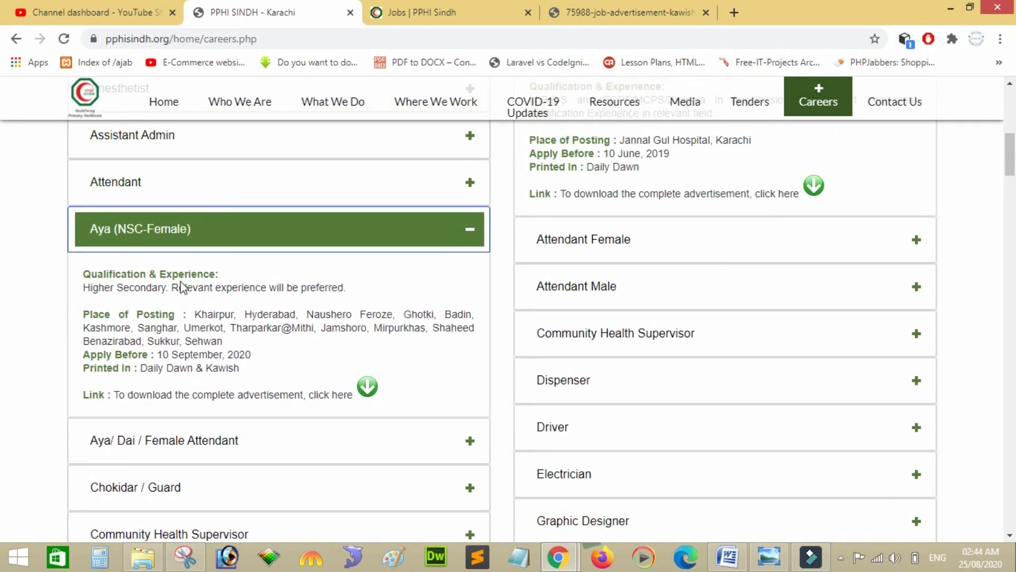
scroll(192, 287, "down", 2)
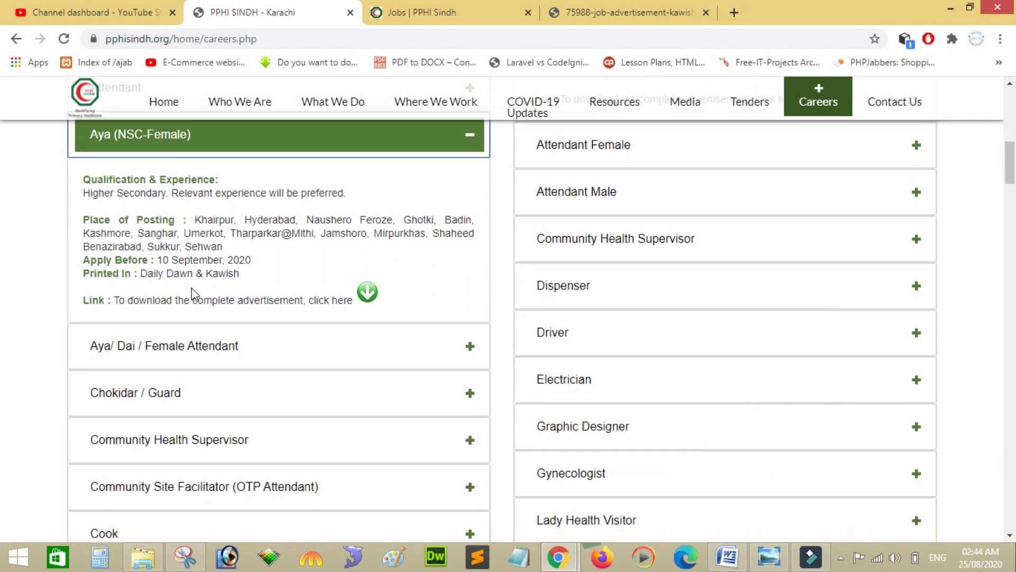
left_click(217, 321)
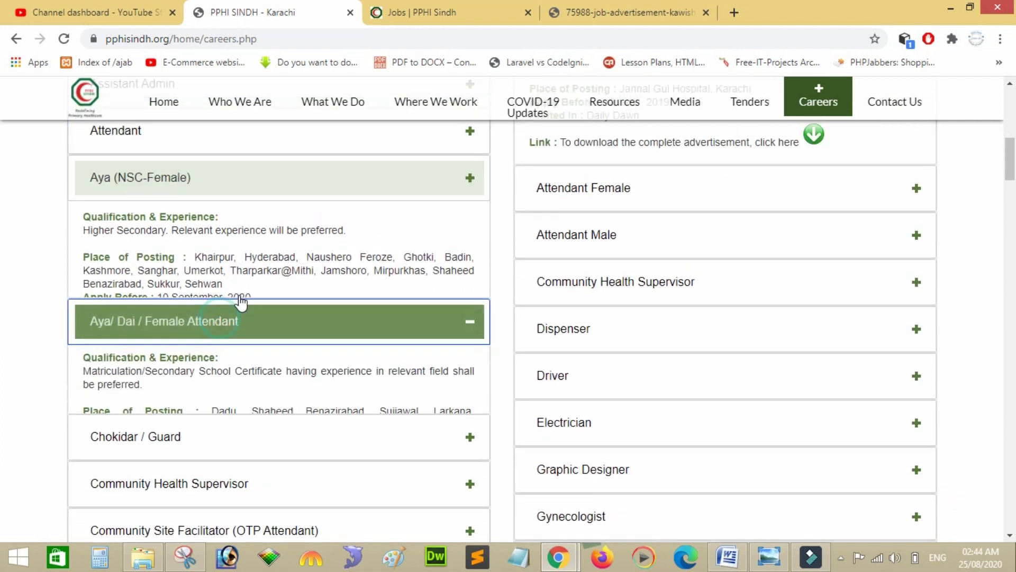
left_click(454, 10)
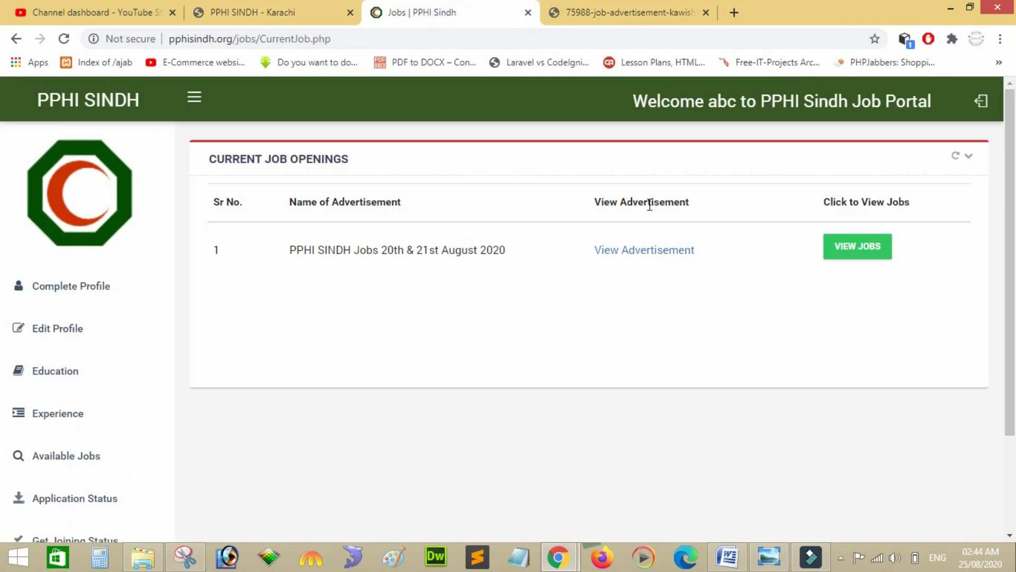
View the August 2020 advertisement's positions, from (CSF) and Anesthetist to Assistant Admin and Attendant.
left_click(863, 249)
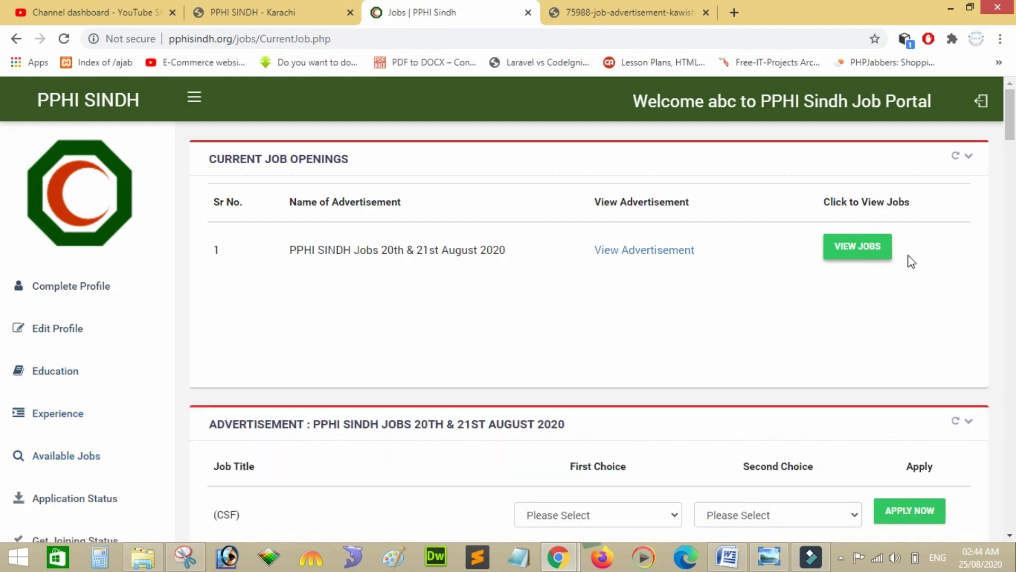
left_click_drag(1011, 145, 1012, 176)
scroll(370, 269, "up", 1)
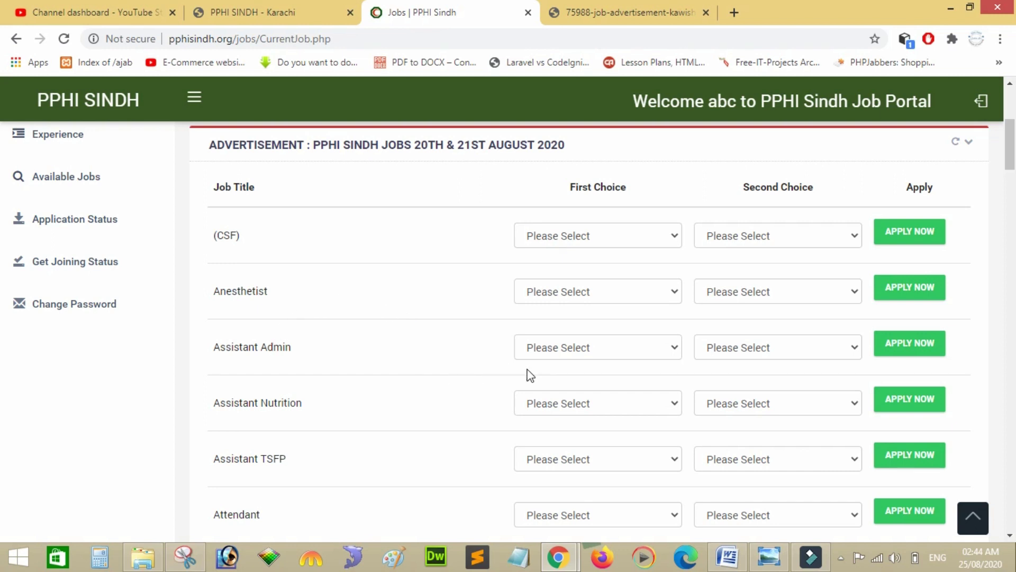
On the Karachi careers page, expand Nutrition Assistant to see posting outside Karachi, due 10 September 2020.
left_click(577, 410)
left_click(217, 14)
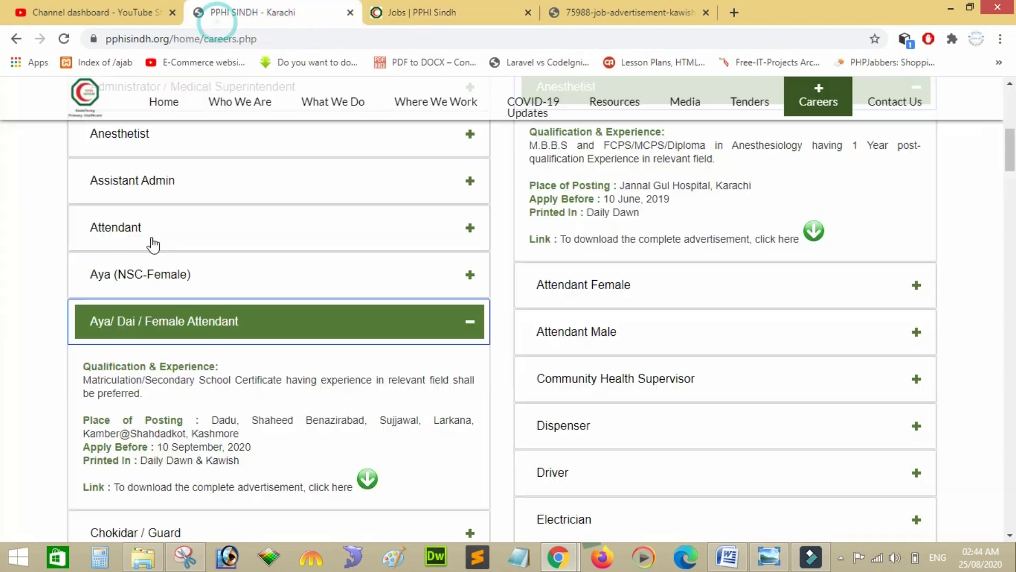
scroll(25, 345, "down", 2)
scroll(27, 345, "down", 5)
scroll(24, 345, "down", 4)
scroll(27, 344, "down", 5)
scroll(27, 345, "down", 4)
scroll(28, 345, "down", 4)
scroll(27, 346, "down", 3)
scroll(27, 346, "down", 4)
scroll(27, 345, "down", 3)
scroll(26, 344, "down", 1)
left_click(161, 306)
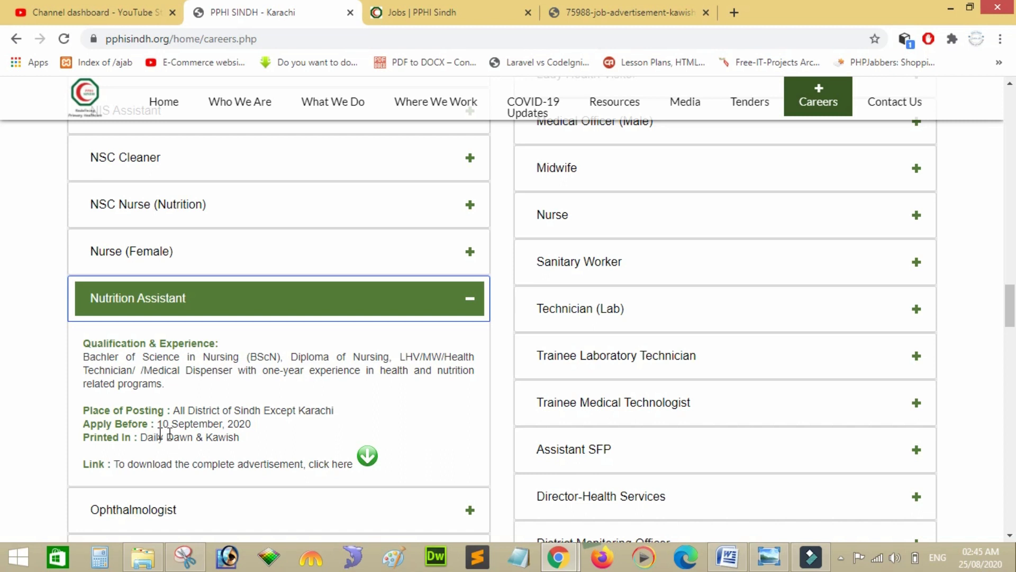
Apply for Assistant Admin with Mirpurkhas as first choice and Shikarpur as second.
left_click(447, 8)
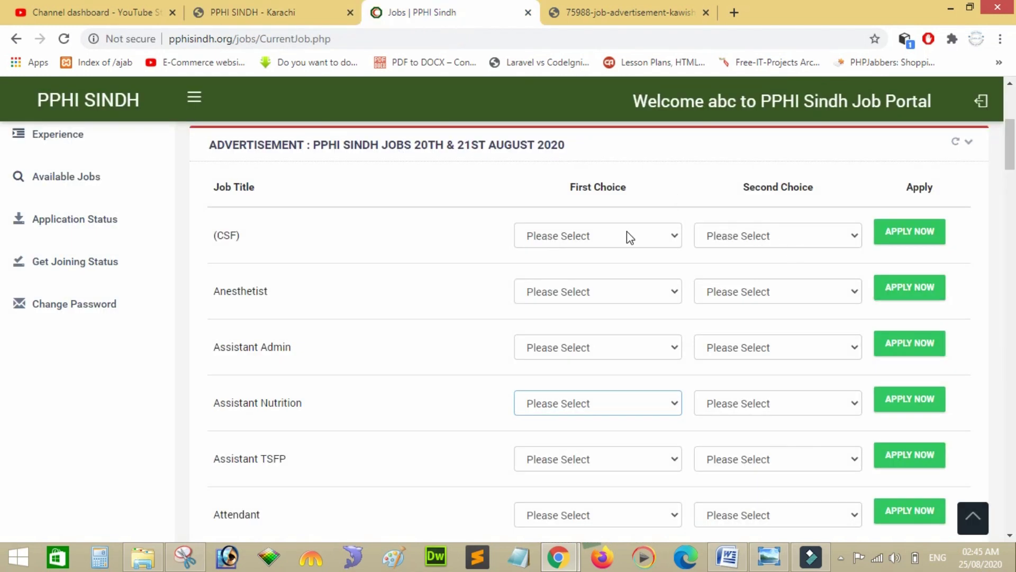
left_click(615, 347)
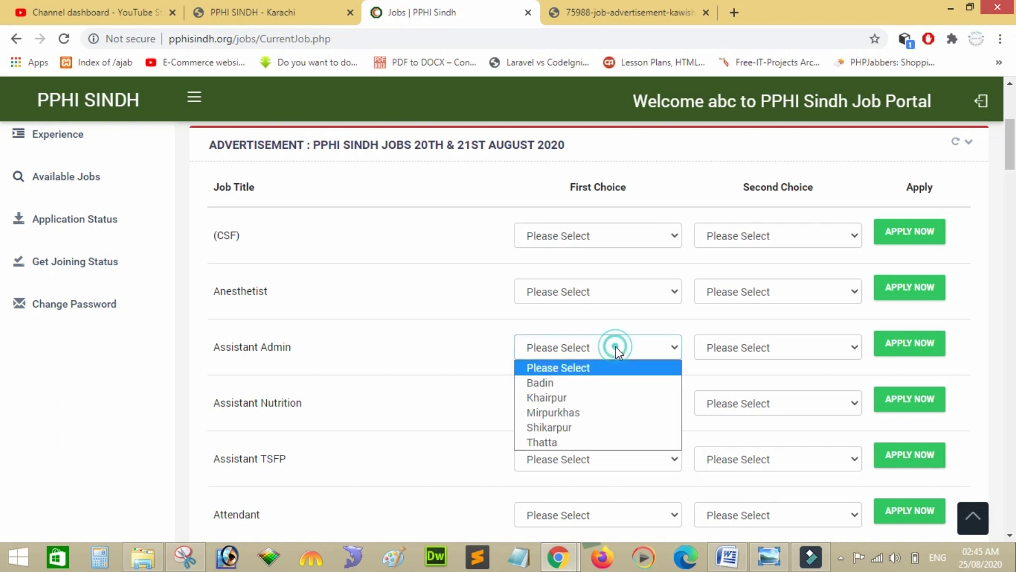
key("Down")
key("Down")
key("Down")
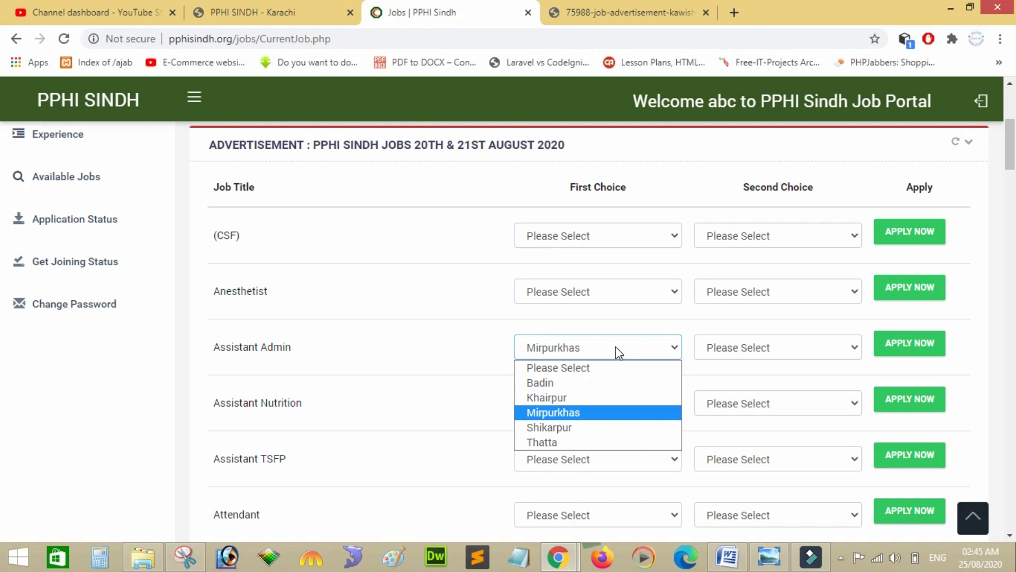
left_click(615, 347)
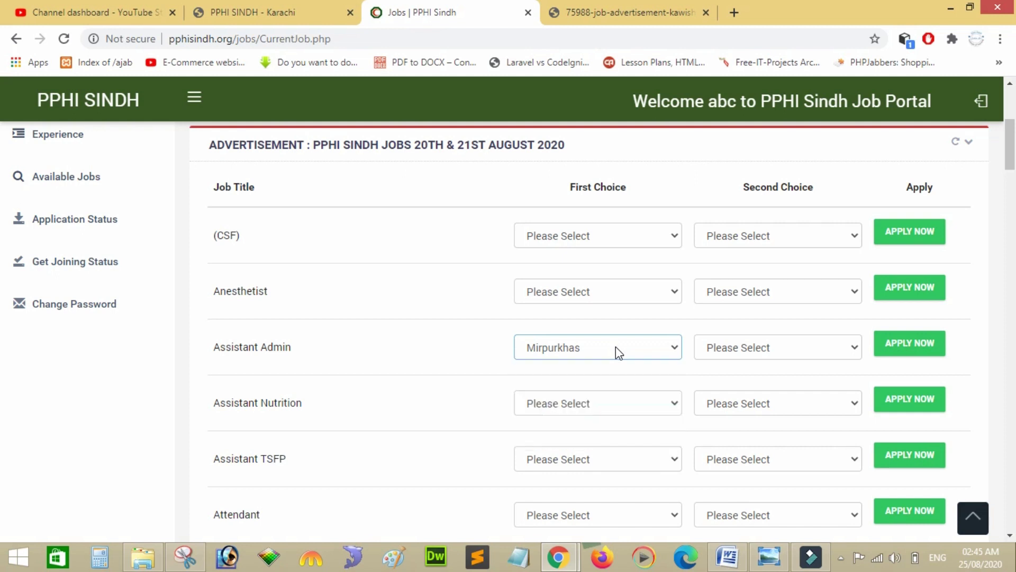
left_click(728, 346)
key("Down")
key("Down")
key("Down")
key("Down")
key("Return")
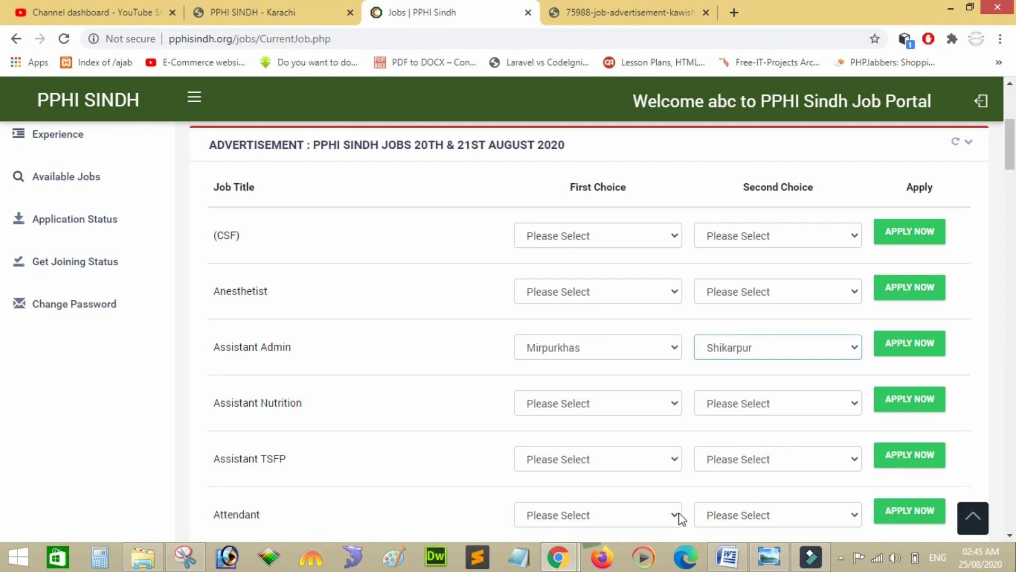
left_click(911, 345)
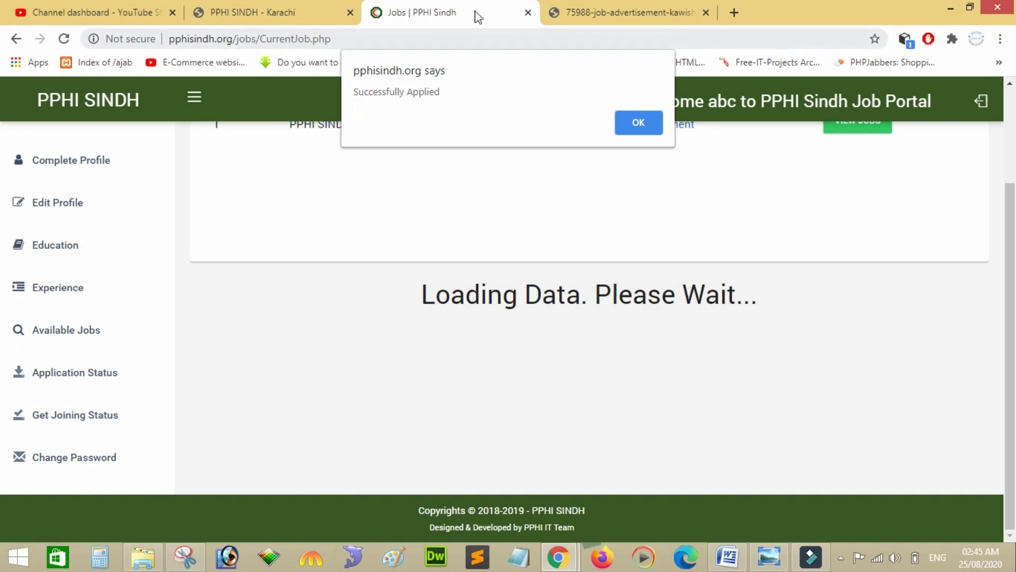
Dismiss the Successfully Applied alert and scroll to the Assistant Admin row marked Applied.
left_click(638, 124)
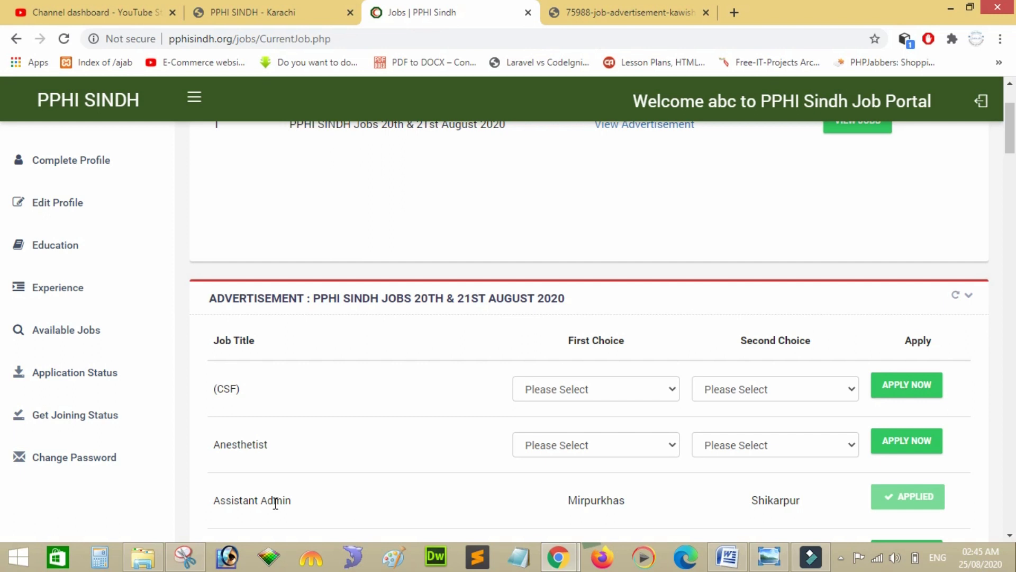
scroll(508, 225, "down", 1)
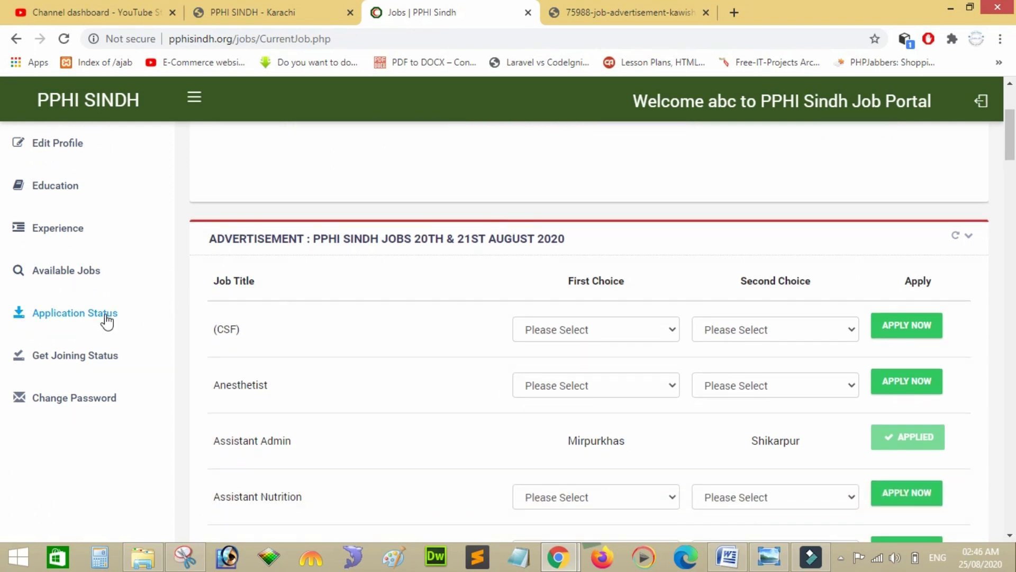
Open Application Status to see Assistant Admin listed with Mirpurkhas and Shikarpur choices.
left_click(102, 311)
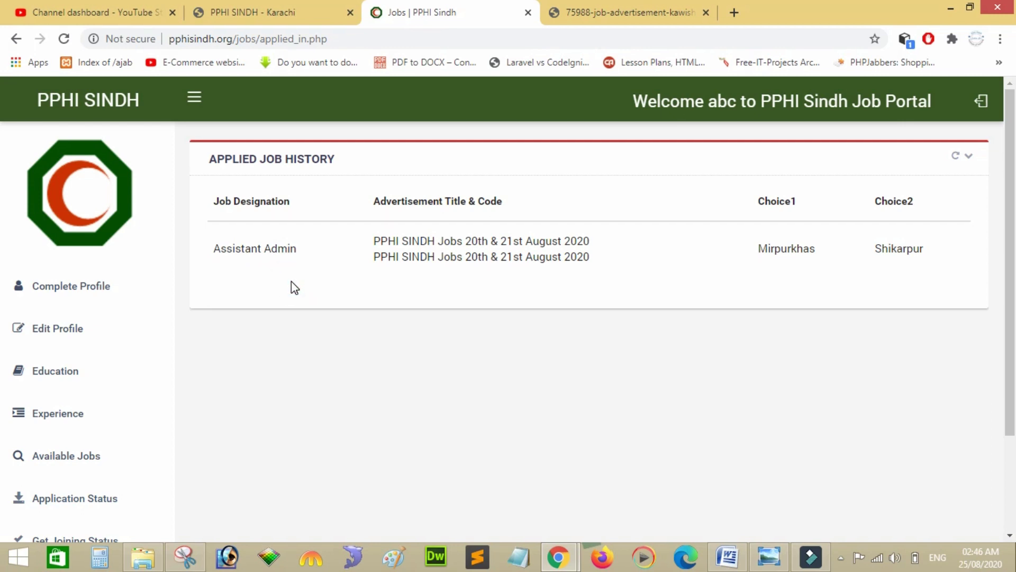
left_click(281, 391)
scroll(282, 397, "down", 3)
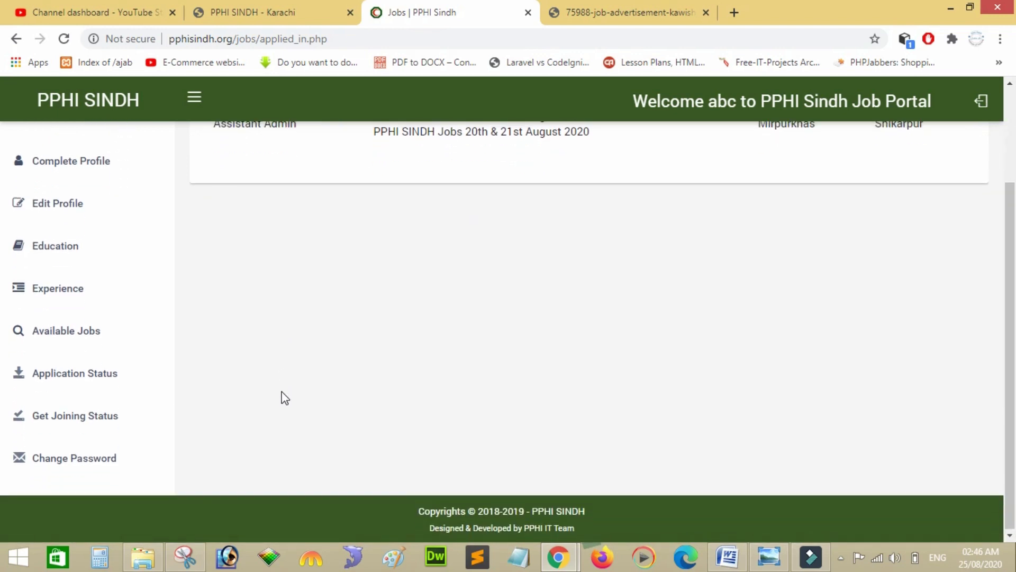
scroll(284, 397, "up", 1)
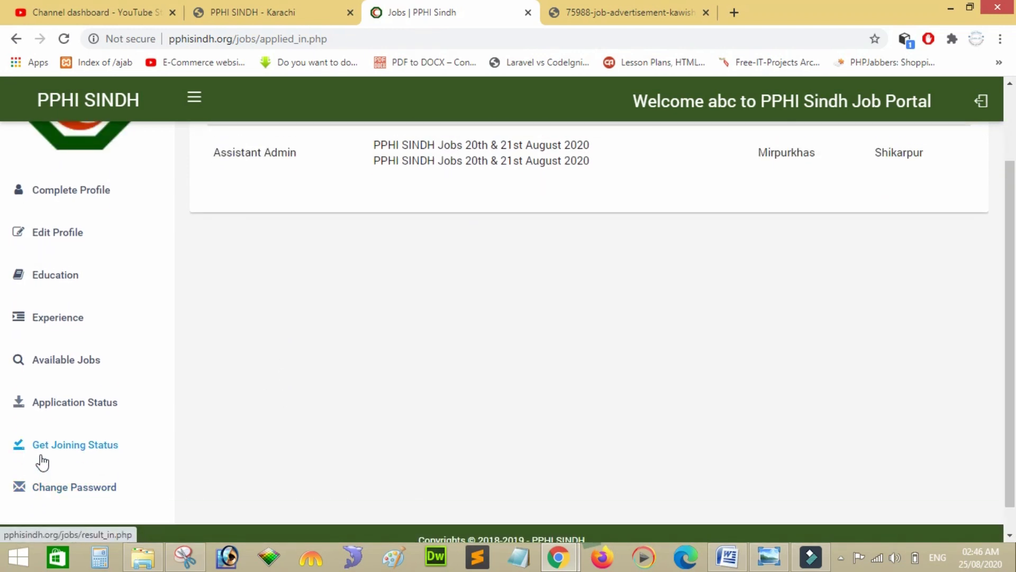
left_click(200, 425)
left_click(222, 412)
scroll(227, 417, "up", 2)
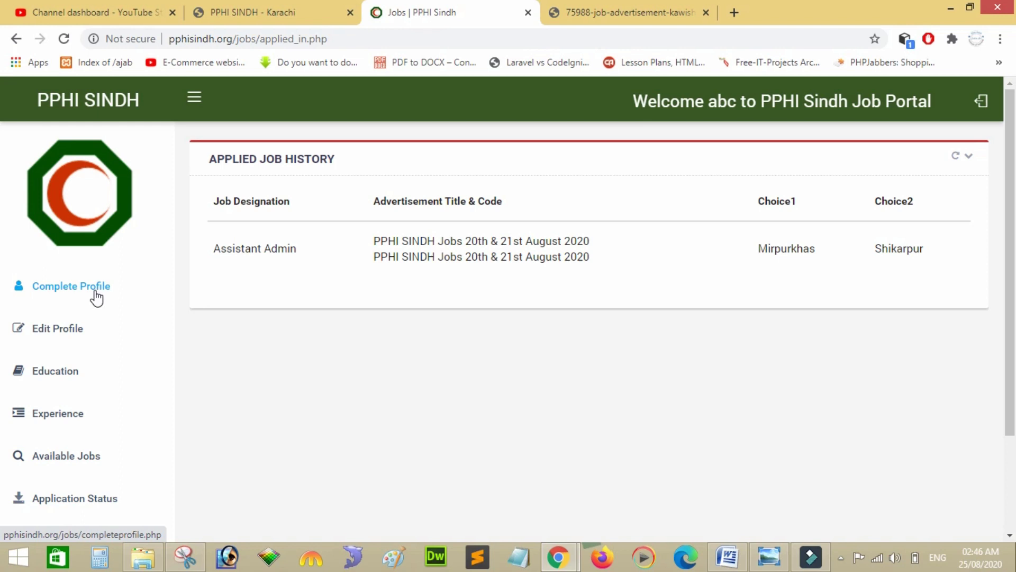
left_click(249, 13)
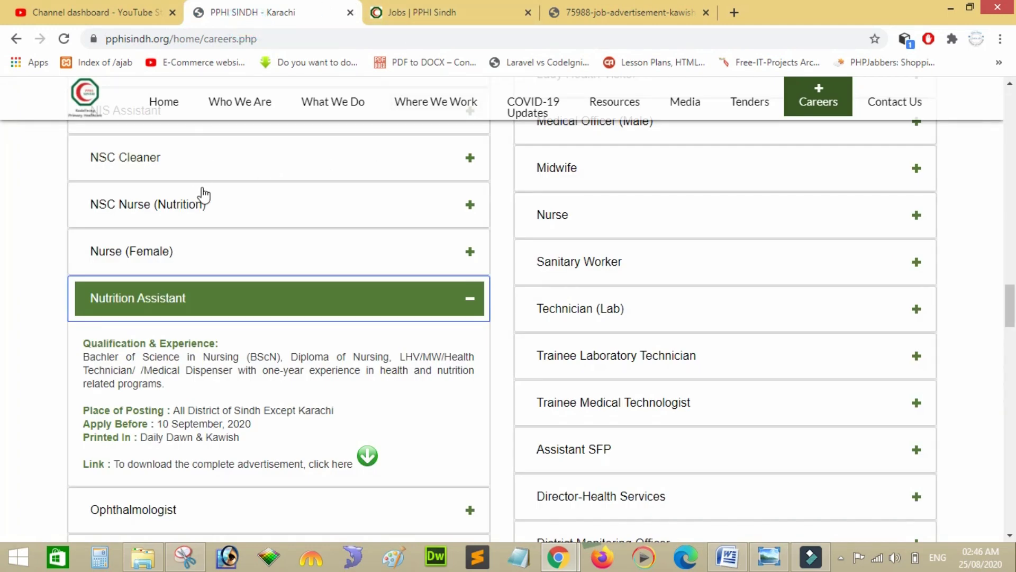
left_click(430, 7)
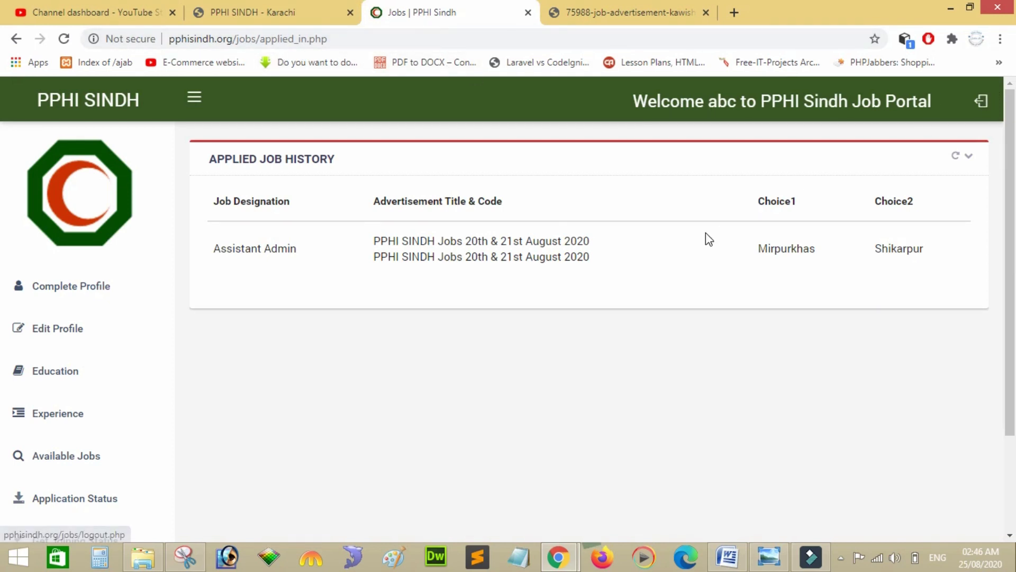
left_click(259, 332)
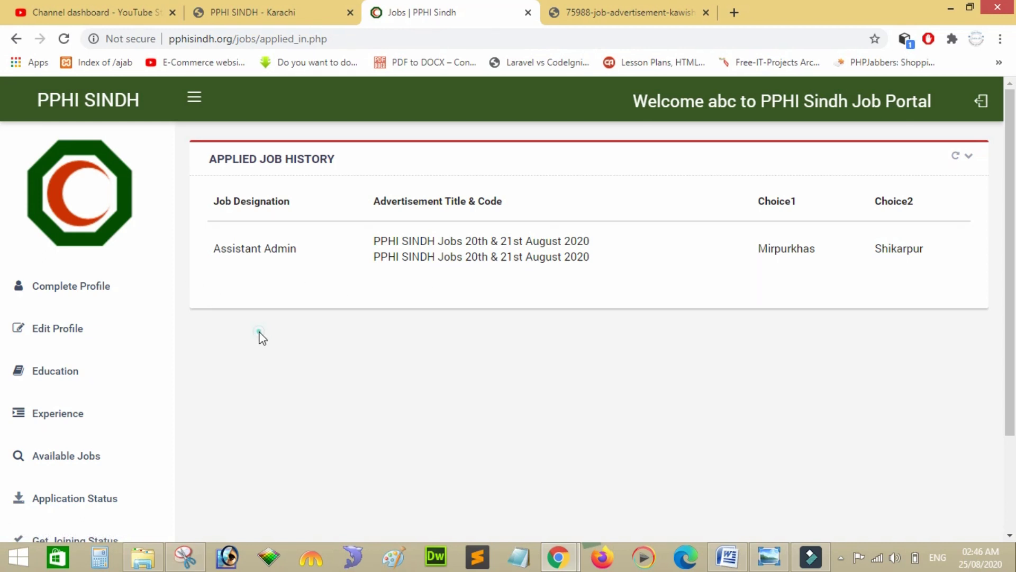